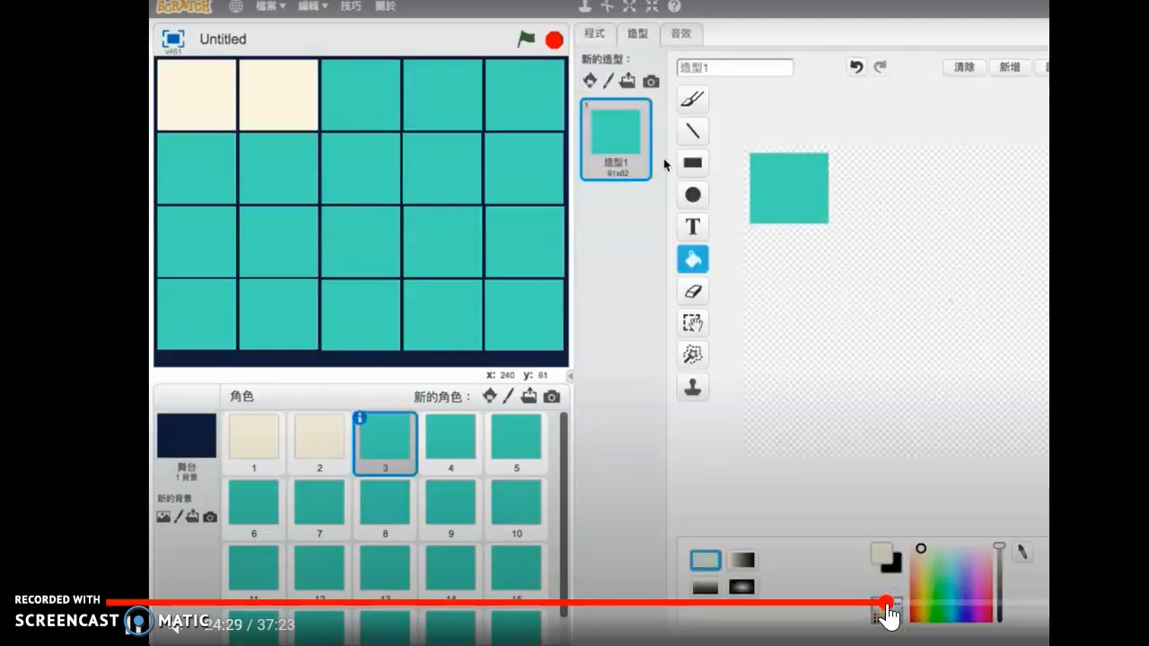
Skip ahead in the game-creation video to about 28:16 and close the player
{"action": "left_click_drag", "start_coordinate": [887, 603], "coordinate": [1004, 604]}
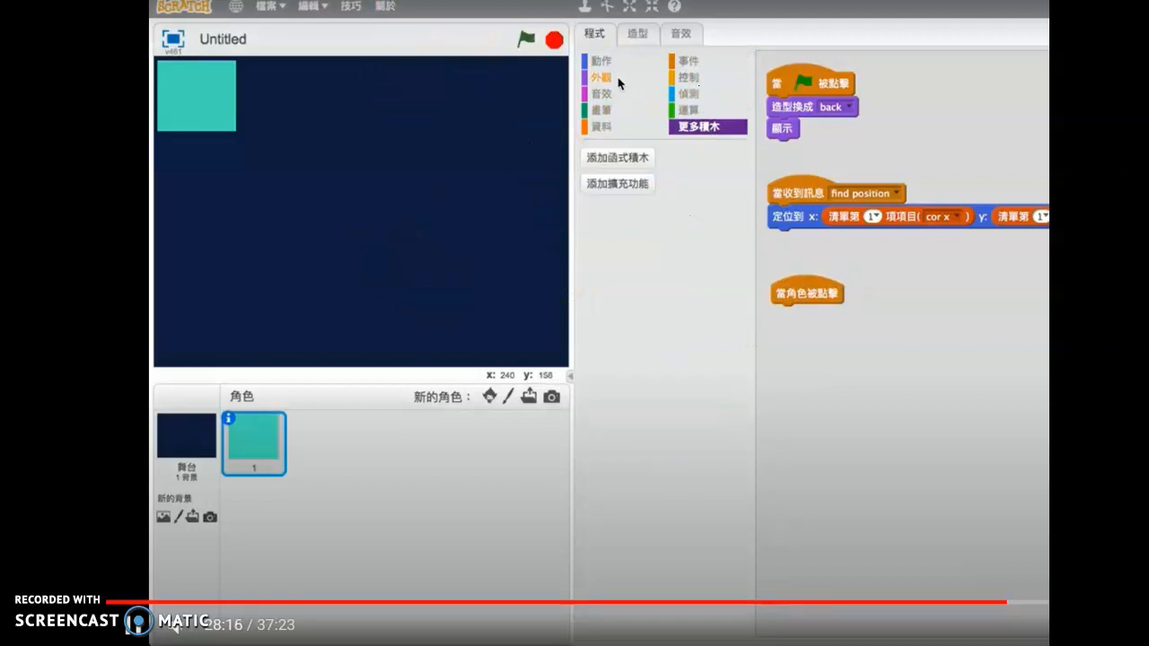
{"action": "key", "text": "Escape"}
{"action": "key", "text": "Escape"}
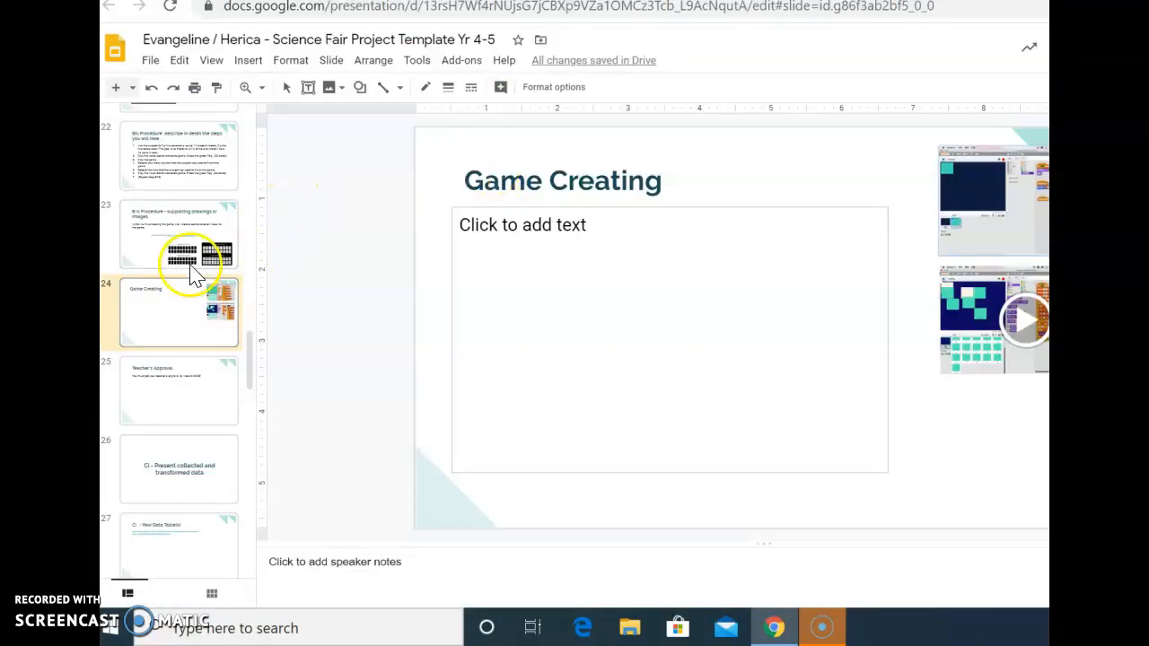
Go to slide 27, Raw Data Table(s), and open the spreadsheet linked on it
{"action": "scroll", "coordinate": [192, 274], "scroll_direction": "down", "scroll_amount": 3}
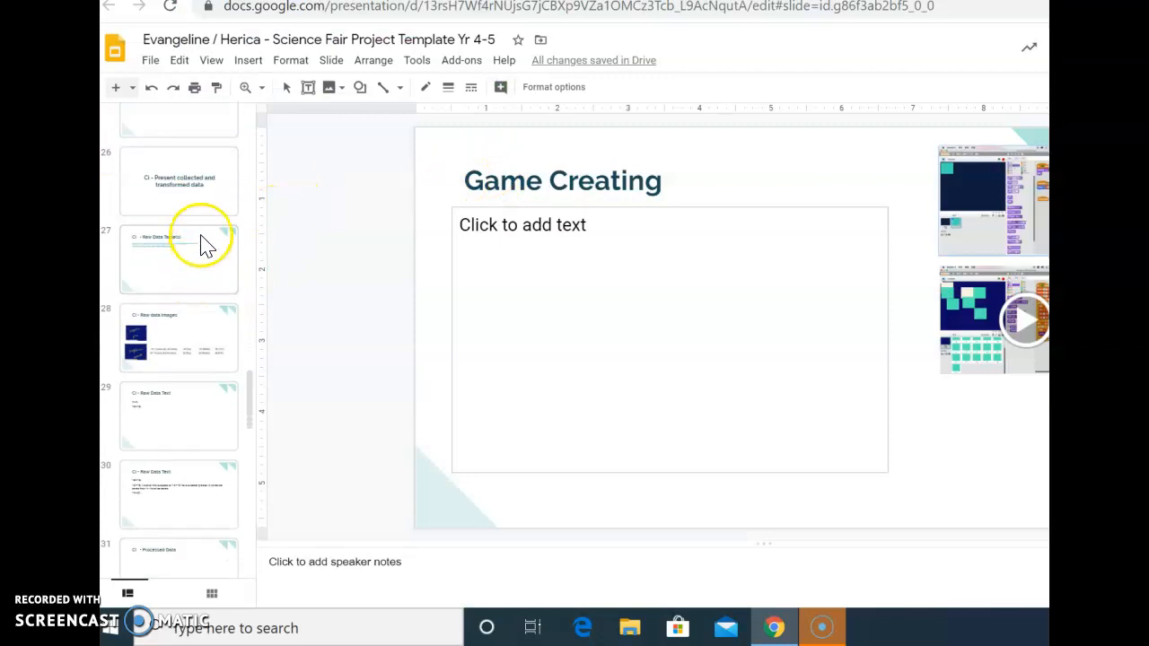
{"action": "left_click", "coordinate": [191, 262]}
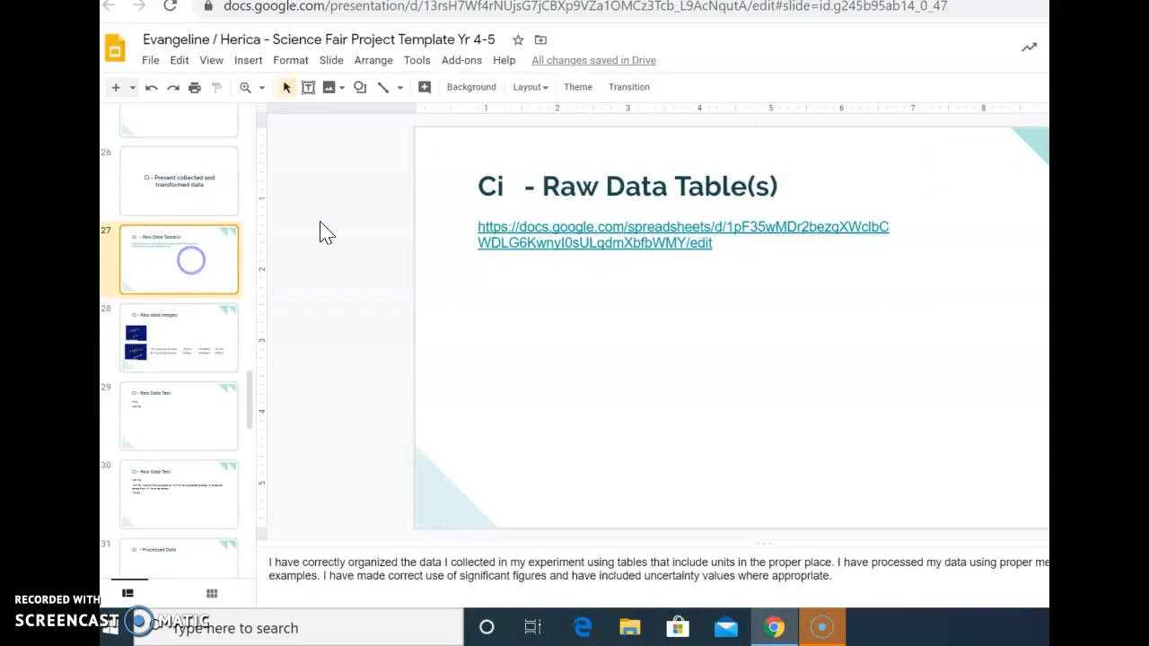
{"action": "left_click", "coordinate": [634, 229]}
{"action": "left_click", "coordinate": [576, 268]}
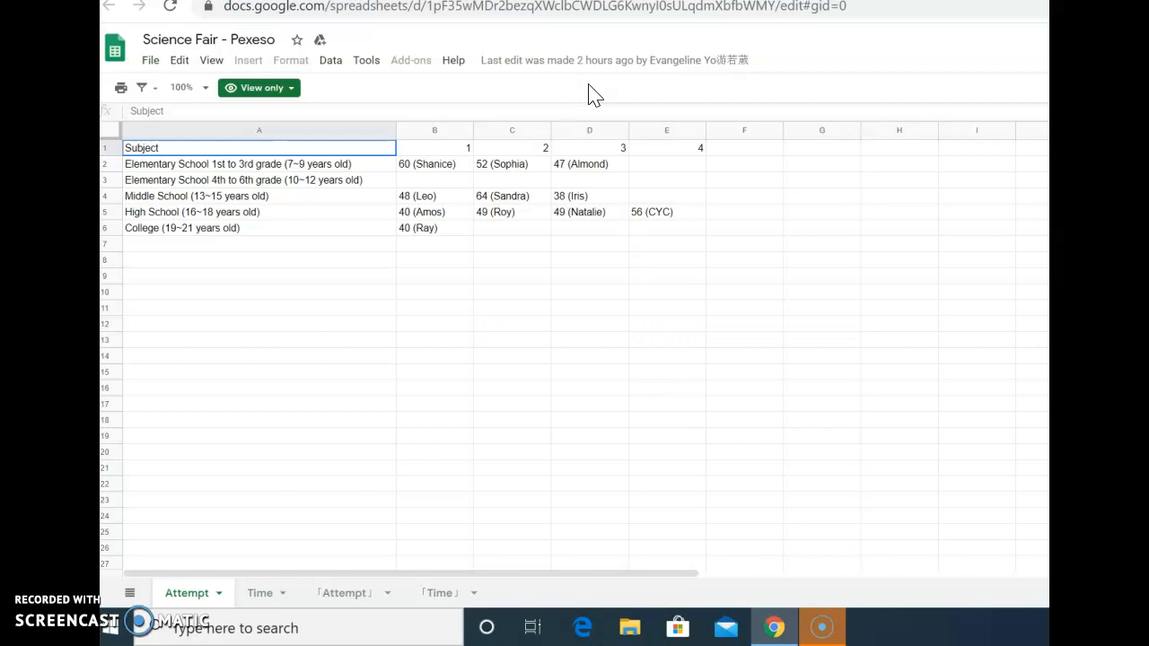
Copy the table A1:E6 from the Attempt sheet and paste it into the Data guidance spreadsheet starting at cell A2
{"action": "left_click", "coordinate": [675, 231]}
{"action": "left_click_drag", "start_coordinate": [676, 231], "coordinate": [169, 159]}
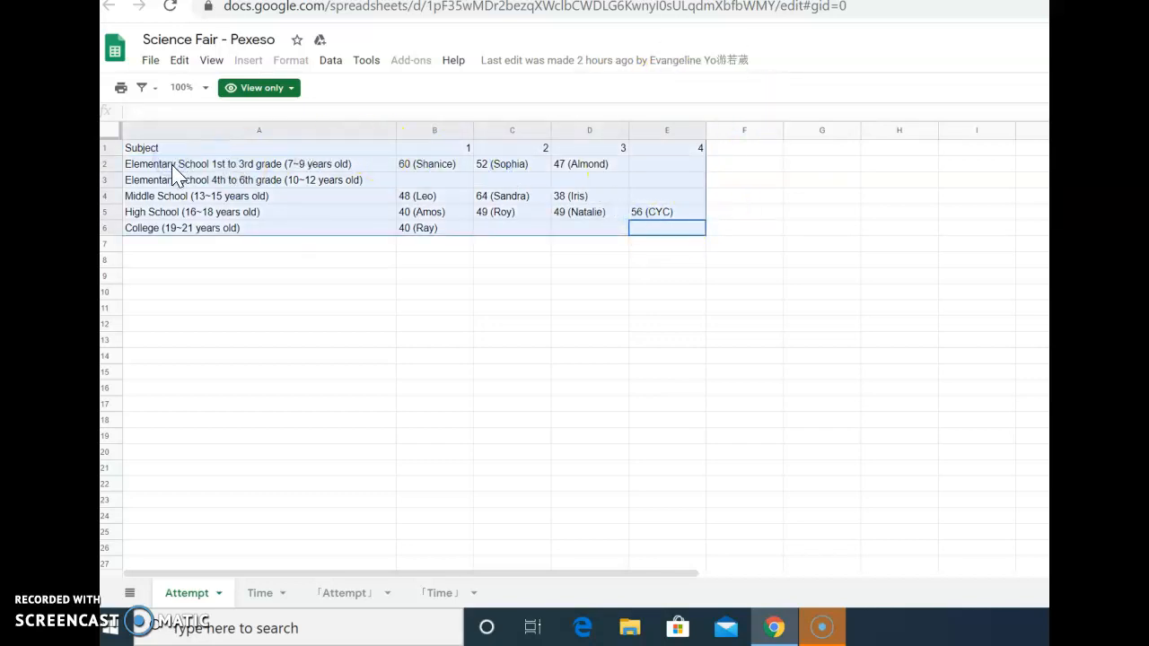
{"action": "left_click", "coordinate": [747, 147]}
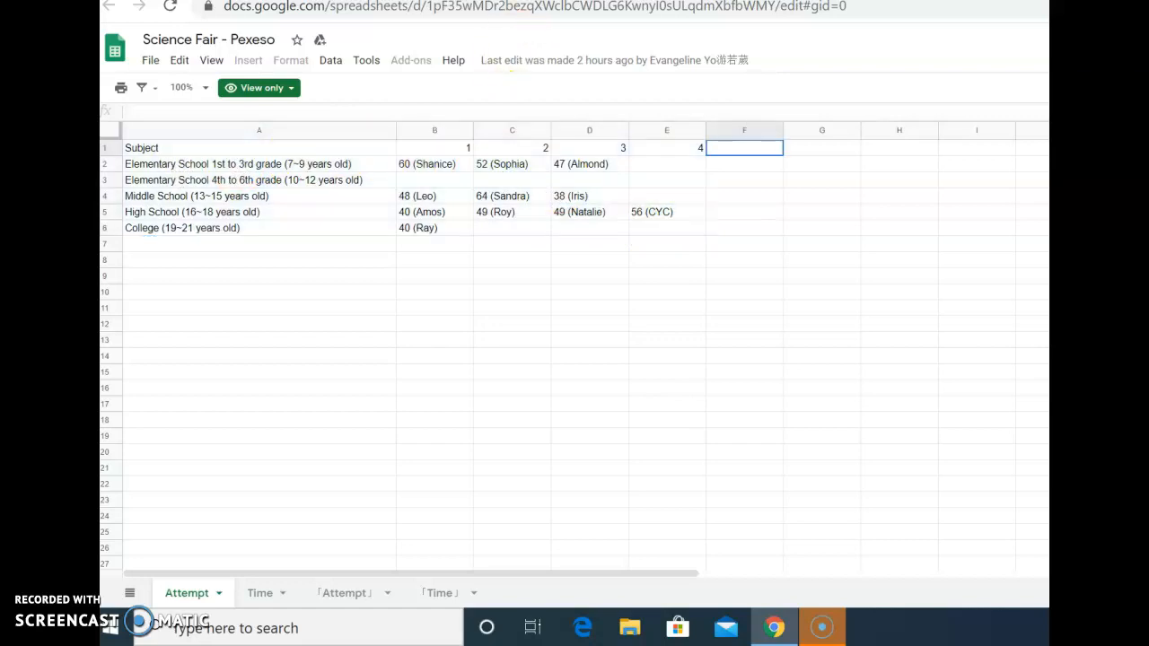
{"action": "left_click", "coordinate": [836, 1]}
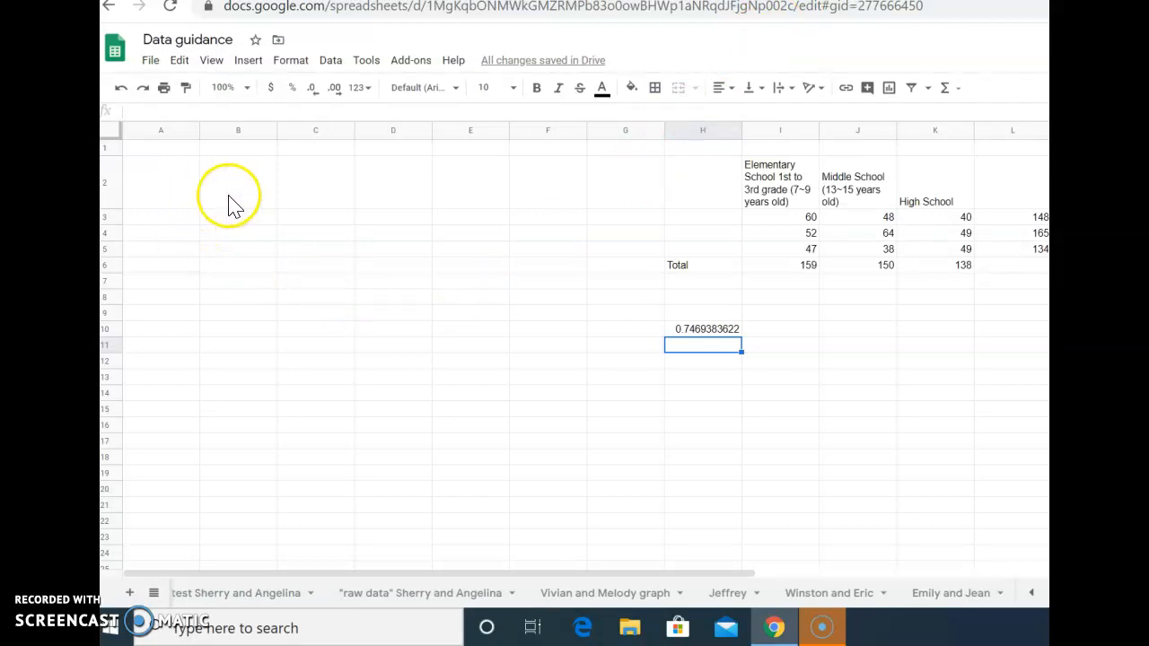
{"action": "left_click", "coordinate": [173, 205]}
{"action": "type", "text": "Subject\t1\t2\t3\t4 Elementary Schc\t60 (Shanice)\t52 (Sophia)\t47 (Almond) Elementary School 4th to 6th grade (10~12 years old) Middle School (1\t48 (Leo)\t64 (Sandra)\t38 (Iris) High School (16-\t40 (Amos)\t49 (Roy)\t49 (Natalie)\t56 (CYC) College (19~21 y\t40 (Ray)"}
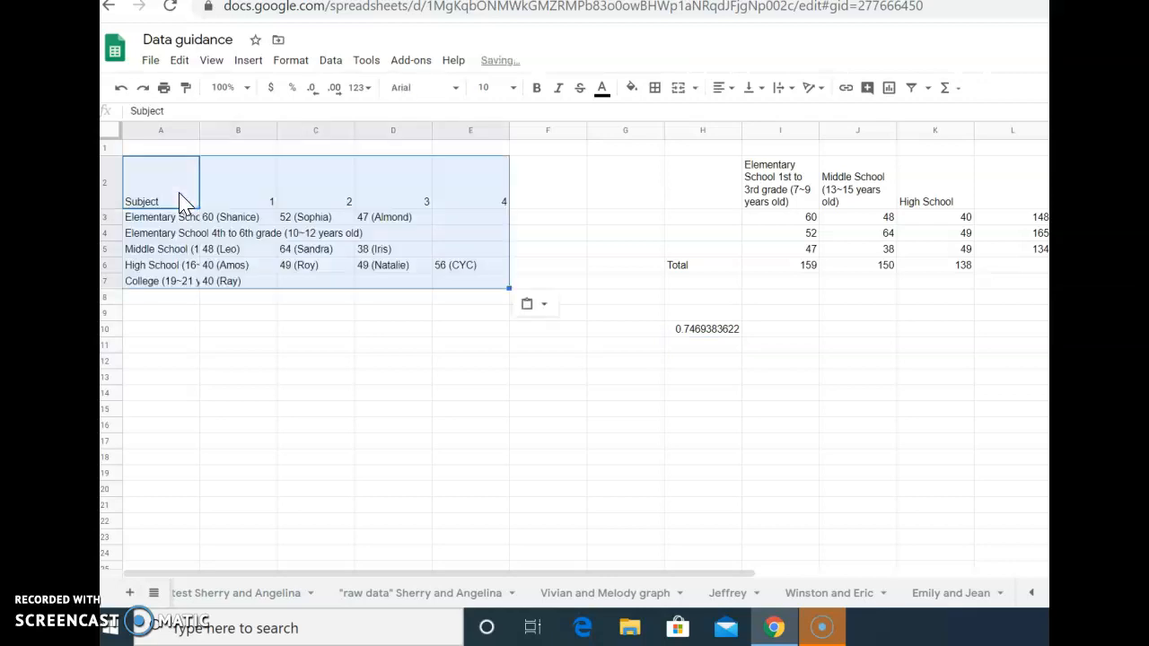
Examine the elementary, middle and high school attempt values in columns I to K and their totals in row 6
{"action": "left_click", "coordinate": [758, 185]}
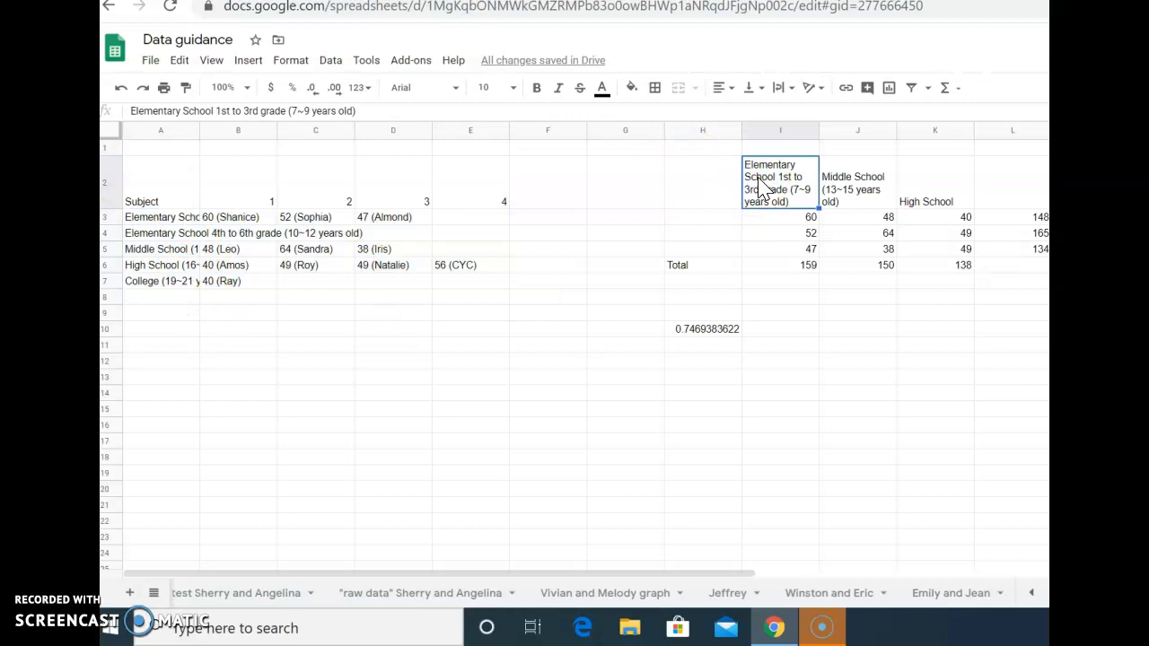
{"action": "key", "text": "Right"}
{"action": "key", "text": "Right"}
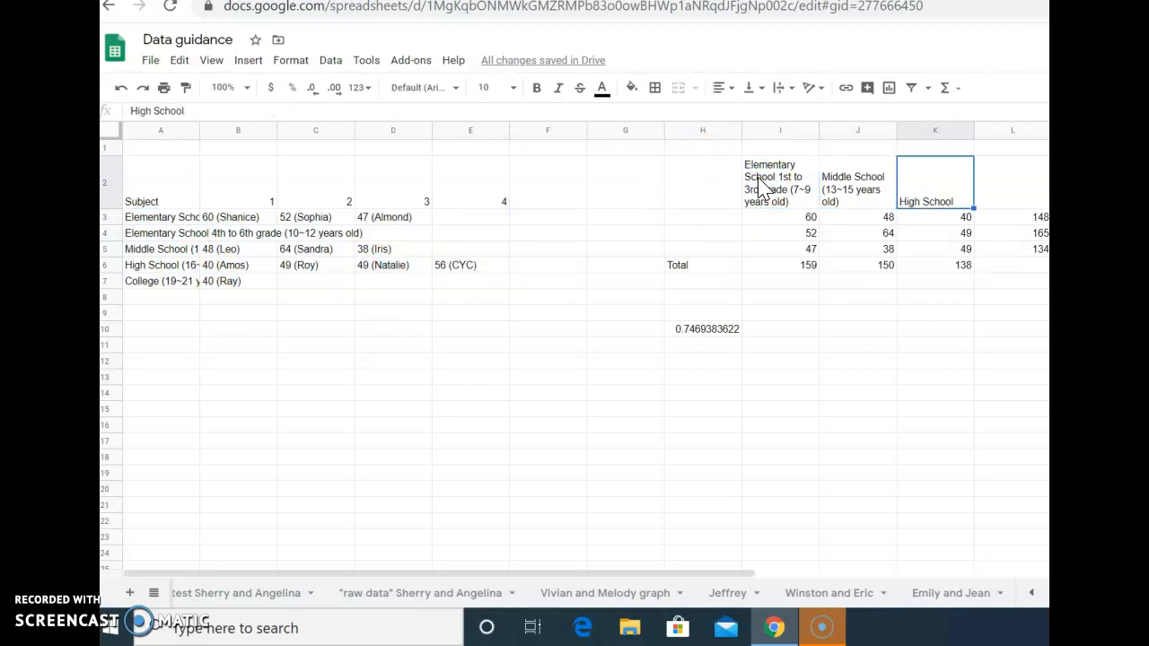
{"action": "key", "text": "Left"}
{"action": "key", "text": "Left"}
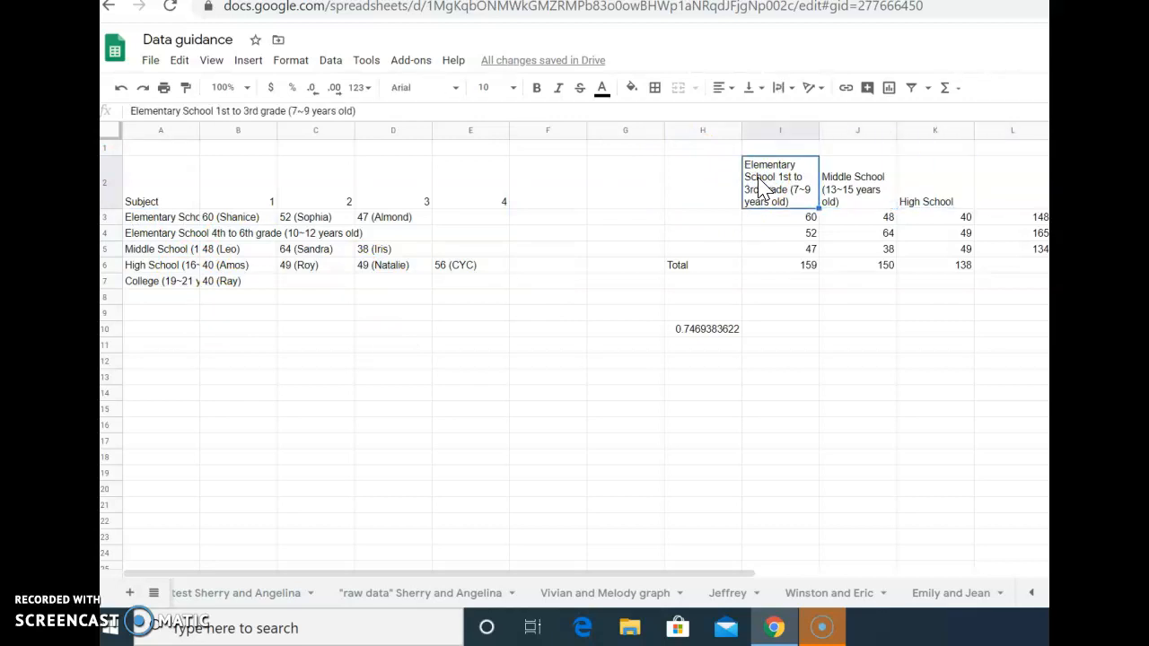
{"action": "key", "text": "Down"}
{"action": "key", "text": "Down"}
{"action": "key", "text": "Down"}
{"action": "key", "text": "Down"}
{"action": "key", "text": "Up"}
{"action": "key", "text": "Up"}
{"action": "key", "text": "Up"}
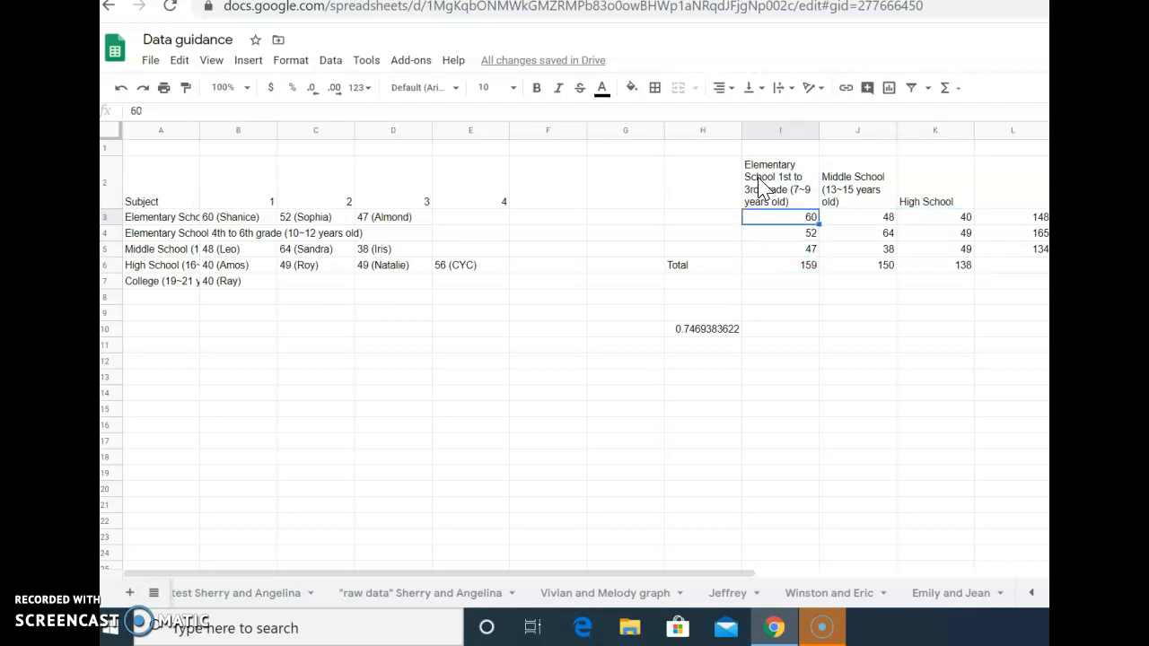
{"action": "key", "text": "Down"}
{"action": "key", "text": "Down"}
{"action": "key", "text": "Right"}
{"action": "key", "text": "Up"}
{"action": "key", "text": "Up"}
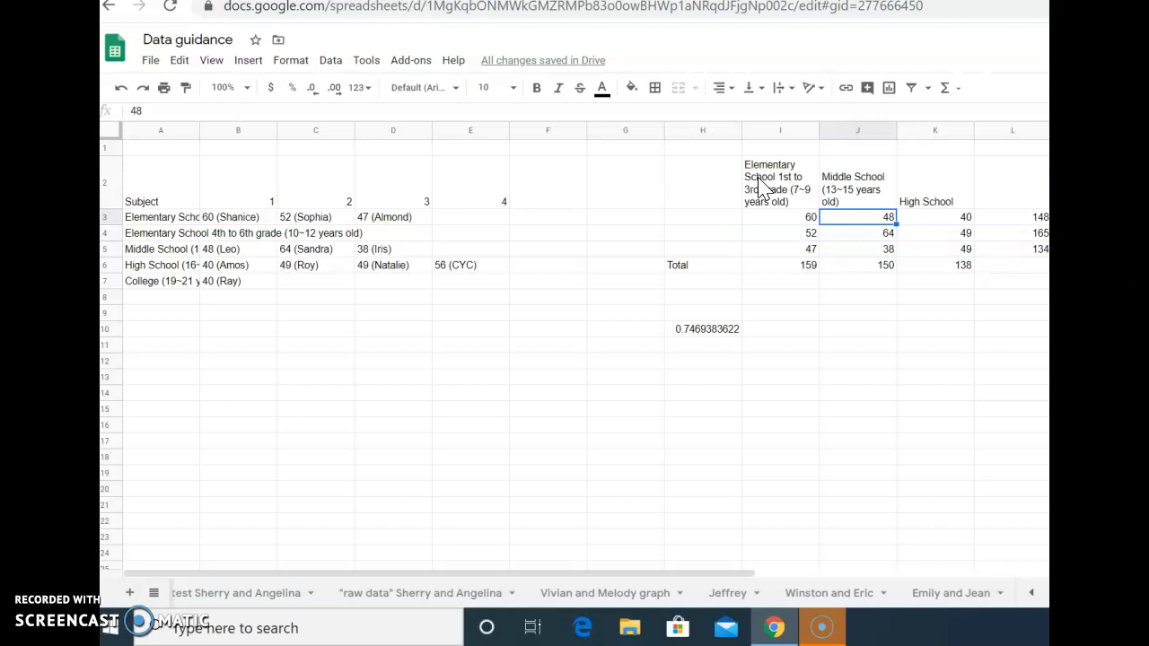
{"action": "key", "text": "Down"}
{"action": "key", "text": "Down"}
{"action": "key", "text": "Right"}
{"action": "key", "text": "Up"}
{"action": "key", "text": "Up"}
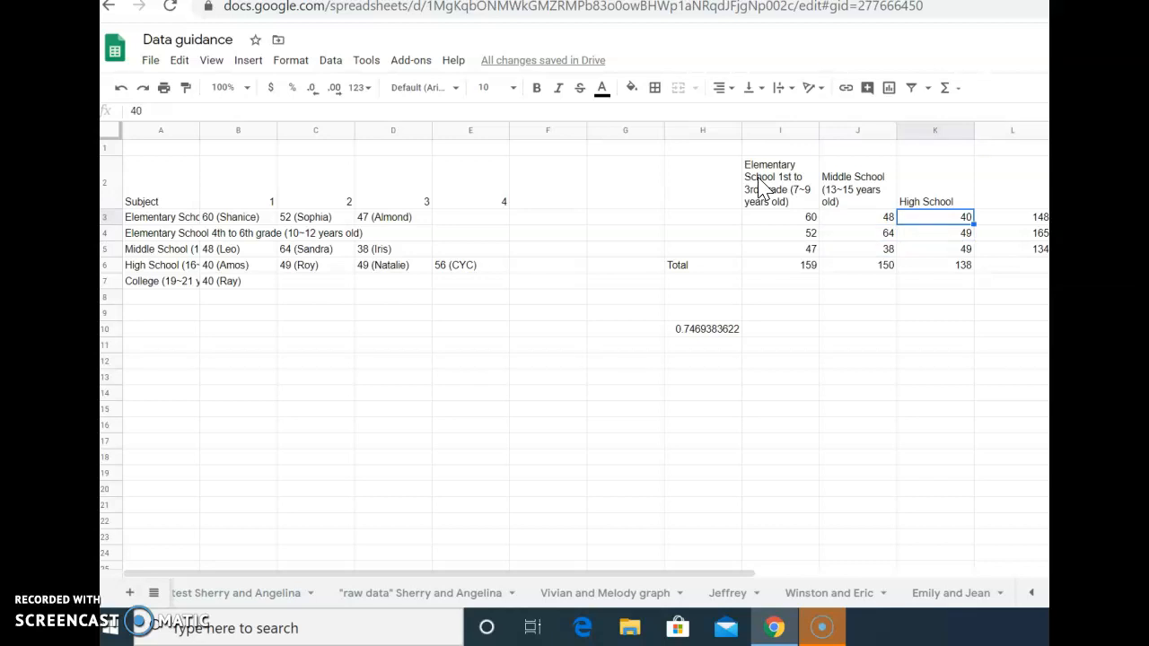
{"action": "key", "text": "Down"}
{"action": "key", "text": "Down"}
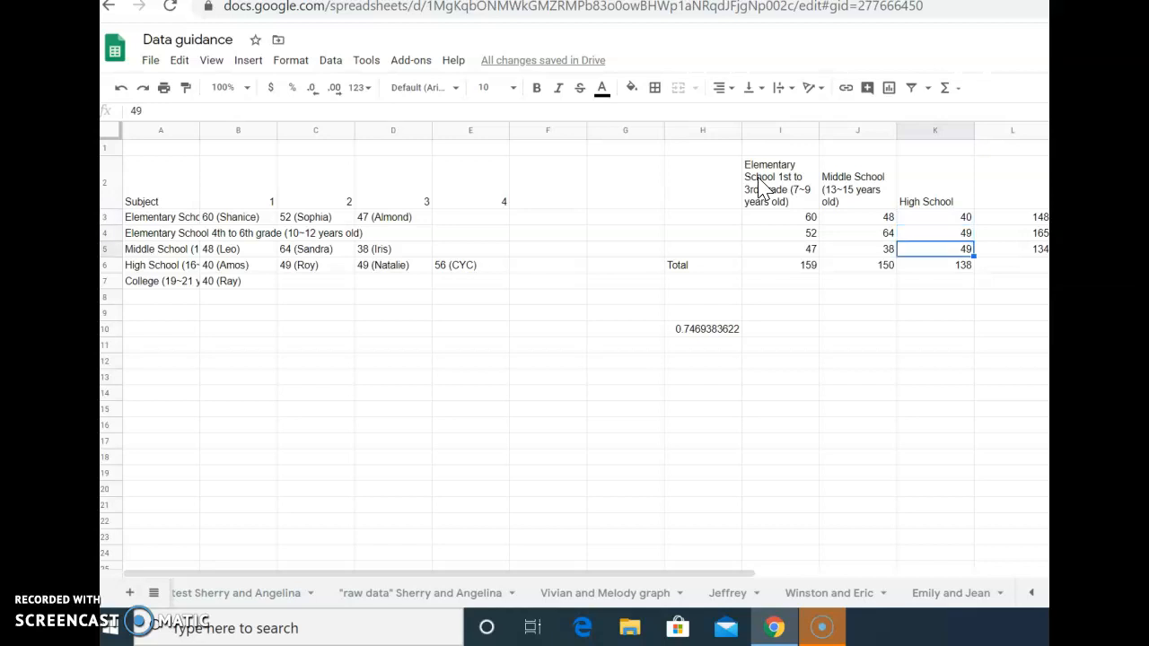
{"action": "key", "text": "Down"}
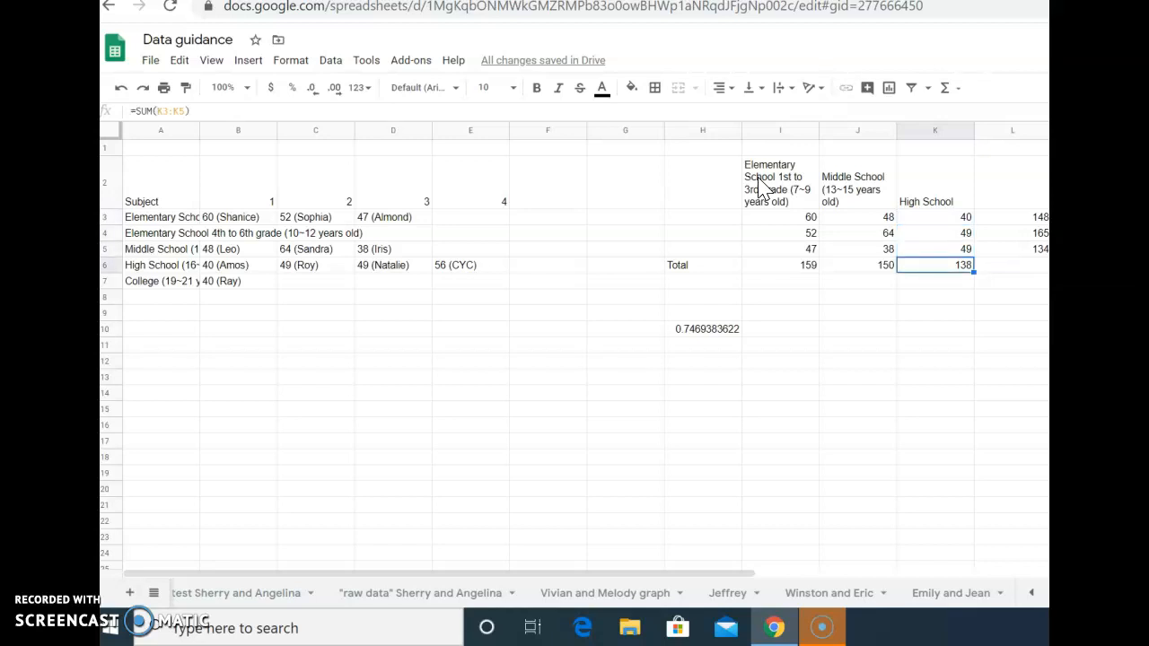
{"action": "key", "text": "Left"}
{"action": "key", "text": "Left"}
{"action": "key", "text": "Left"}
Enter the heading "Totals" in cell L2 above the row sums
{"action": "key", "text": "Right"}
{"action": "key", "text": "Right"}
{"action": "key", "text": "Right"}
{"action": "key", "text": "Right"}
{"action": "key", "text": "Up"}
{"action": "key", "text": "Up"}
{"action": "key", "text": "Up"}
{"action": "key", "text": "Up"}
{"action": "type", "text": "Totals"}
{"action": "key", "text": "Return"}
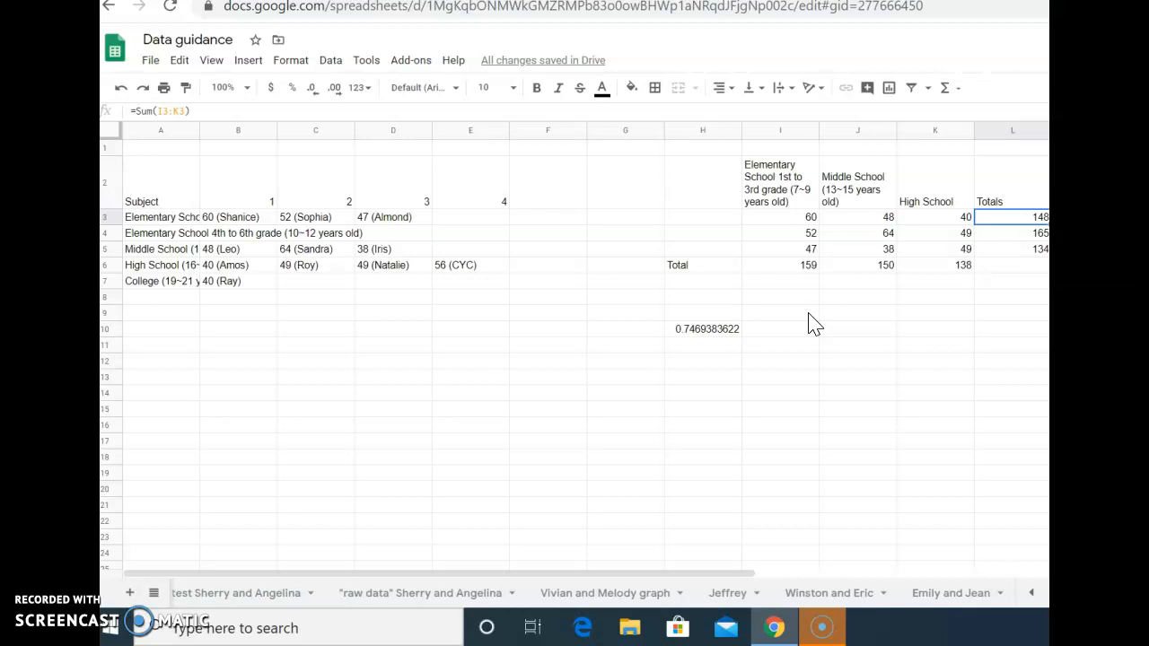
Re-enter the t-test in H10 comparing elementary with middle school as =TTEST(I3:I5,J3:J5,2,3)
{"action": "left_click", "coordinate": [705, 336]}
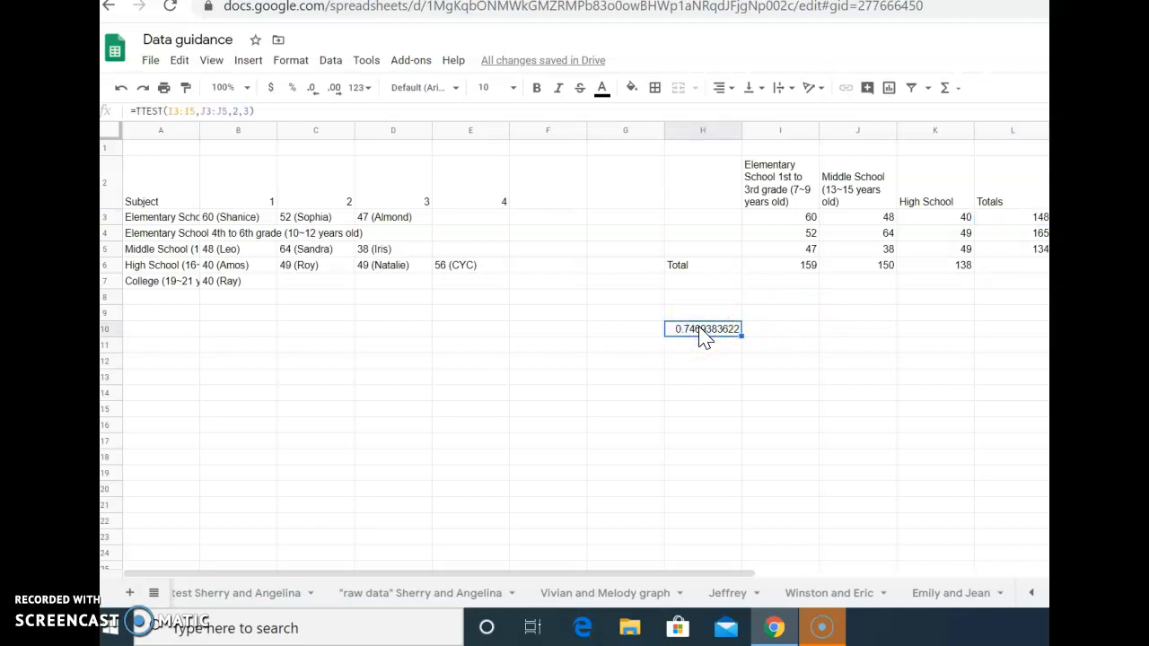
{"action": "key", "text": "Delete"}
{"action": "type", "text": "="}
{"action": "type", "text": "ttr"}
{"action": "key", "text": "BackSpace"}
{"action": "left_click", "coordinate": [692, 354]}
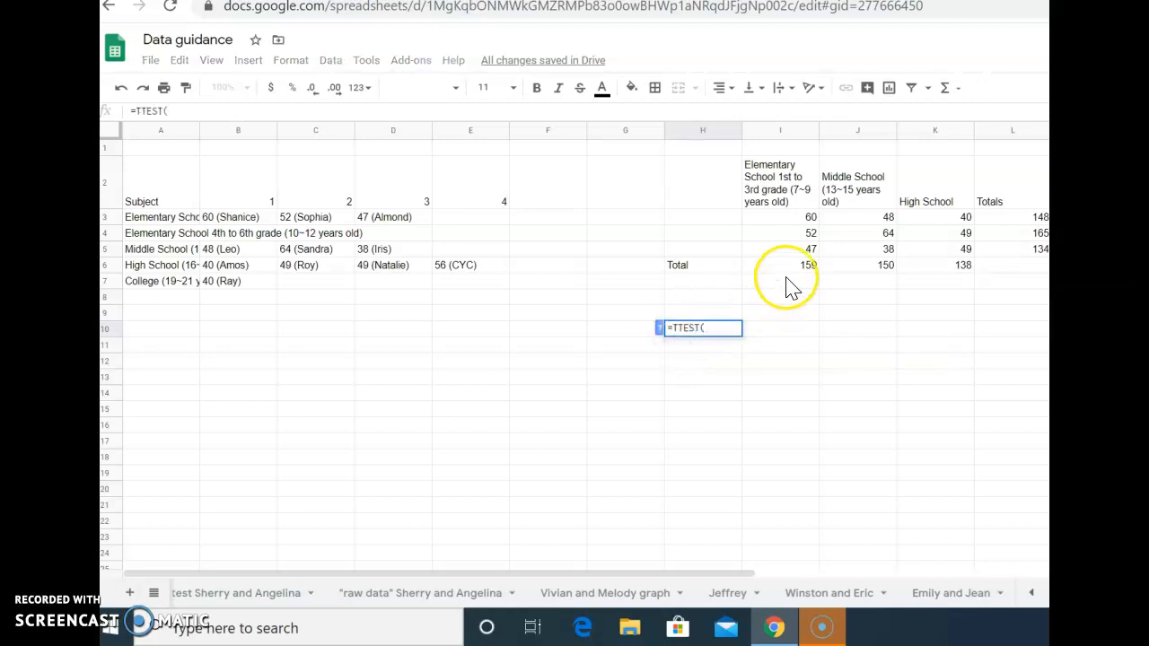
{"action": "left_click_drag", "start_coordinate": [794, 222], "coordinate": [787, 257]}
{"action": "type", "text": ","}
{"action": "left_click_drag", "start_coordinate": [867, 220], "coordinate": [862, 253]}
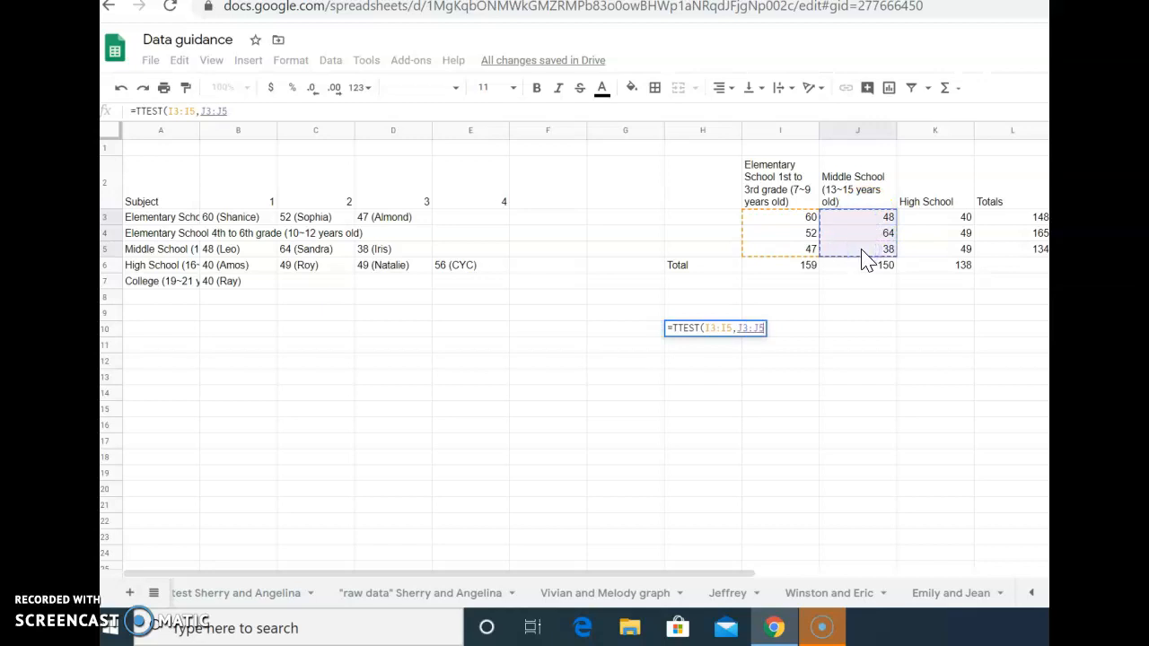
{"action": "type", "text": ","}
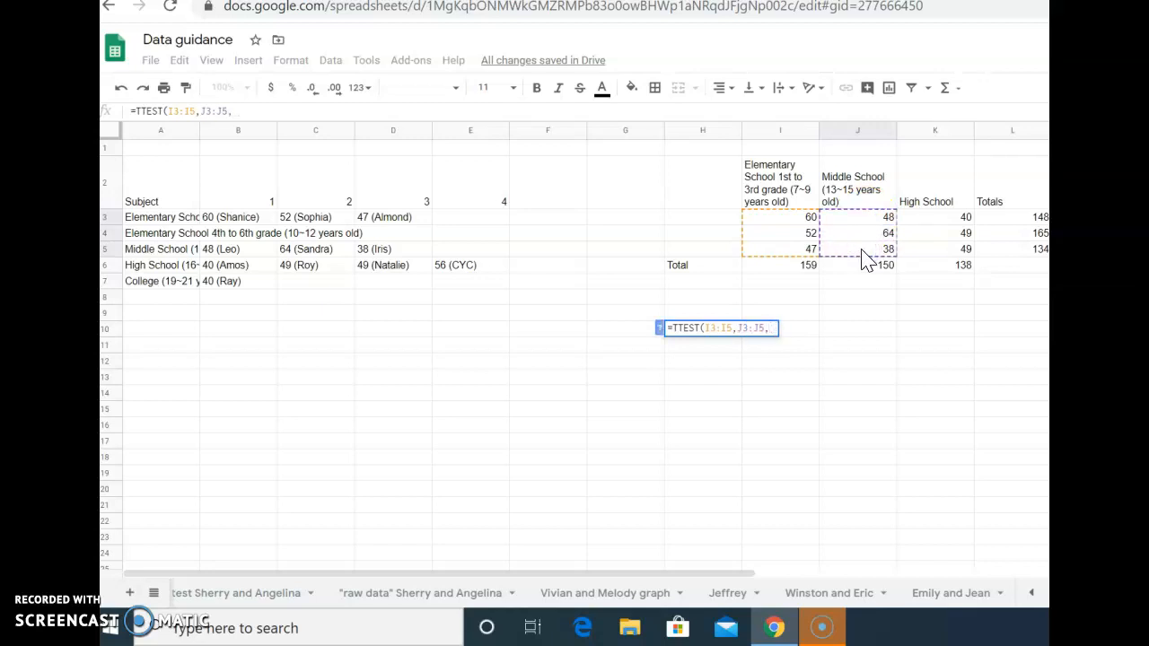
{"action": "type", "text": "2,3"}
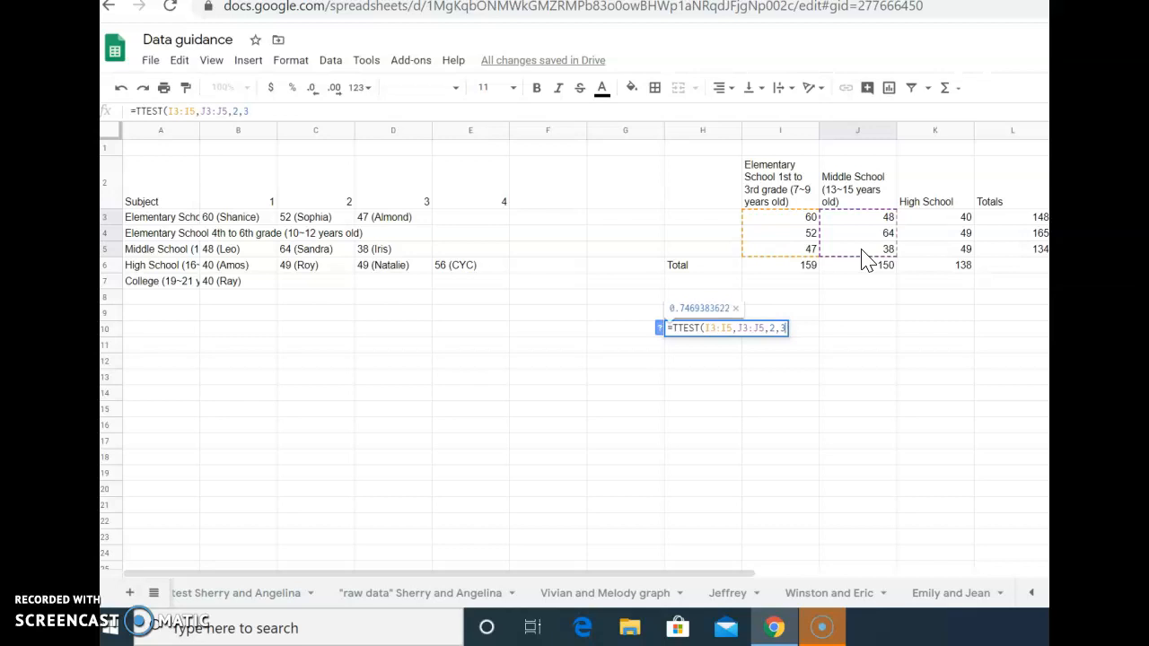
{"action": "type", "text": ")"}
{"action": "key", "text": "Return"}
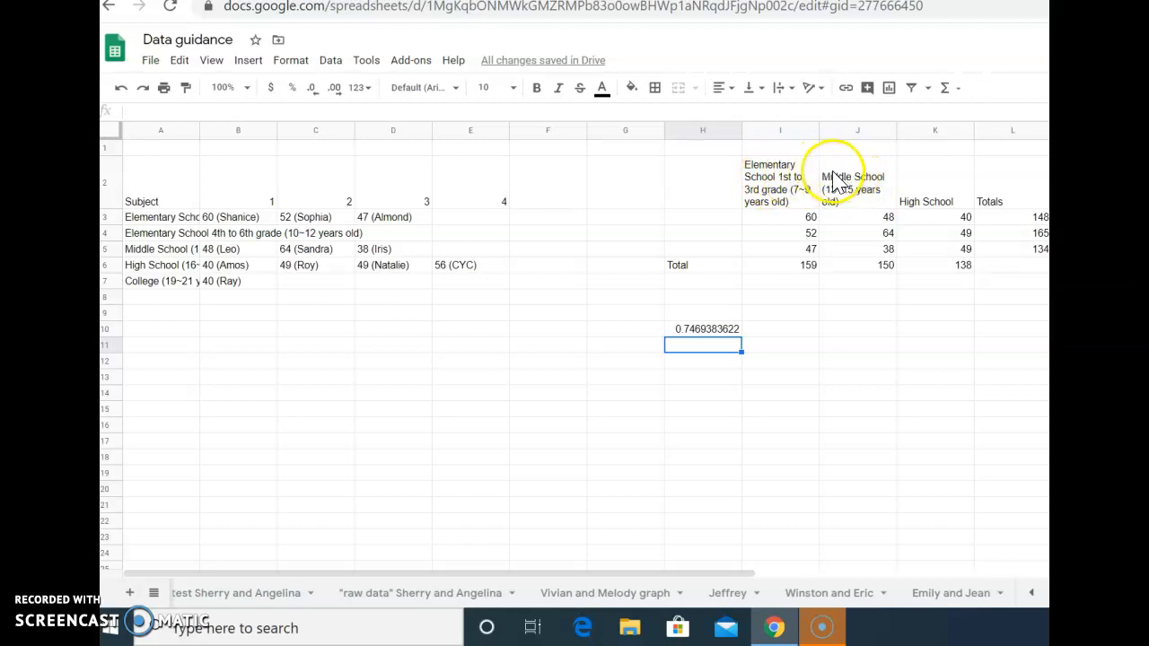
Replace the formula in H10 with =TTEST(I3:I5,K3:K5,2,3) to compare elementary with high school
{"action": "left_click", "coordinate": [695, 332]}
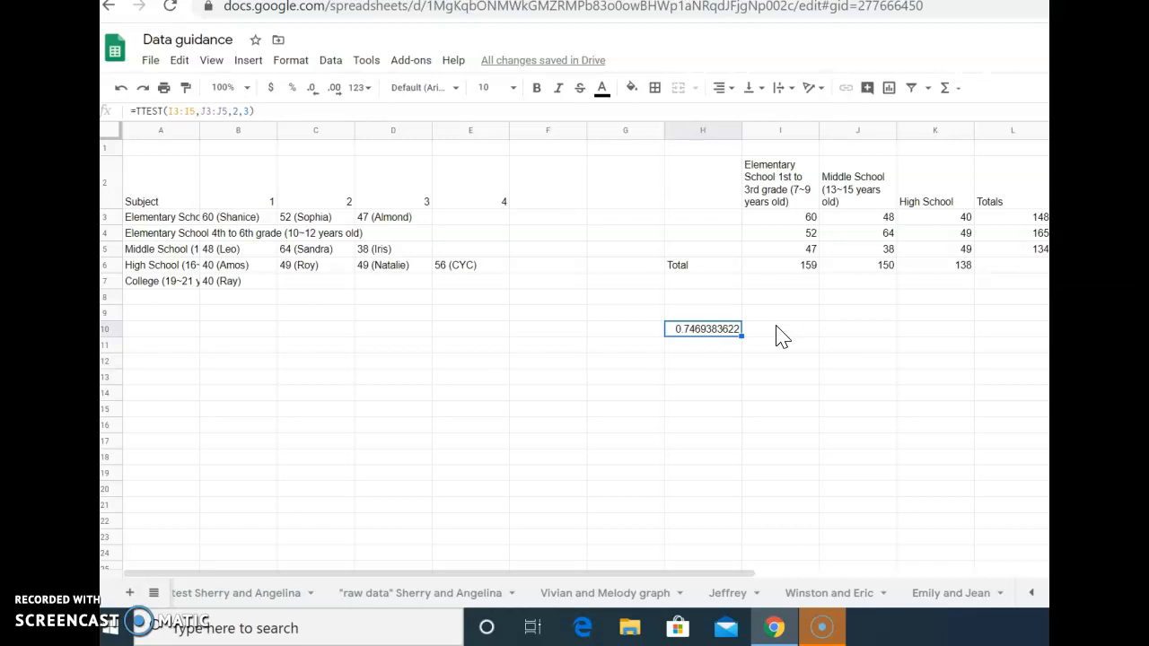
{"action": "key", "text": "Delete"}
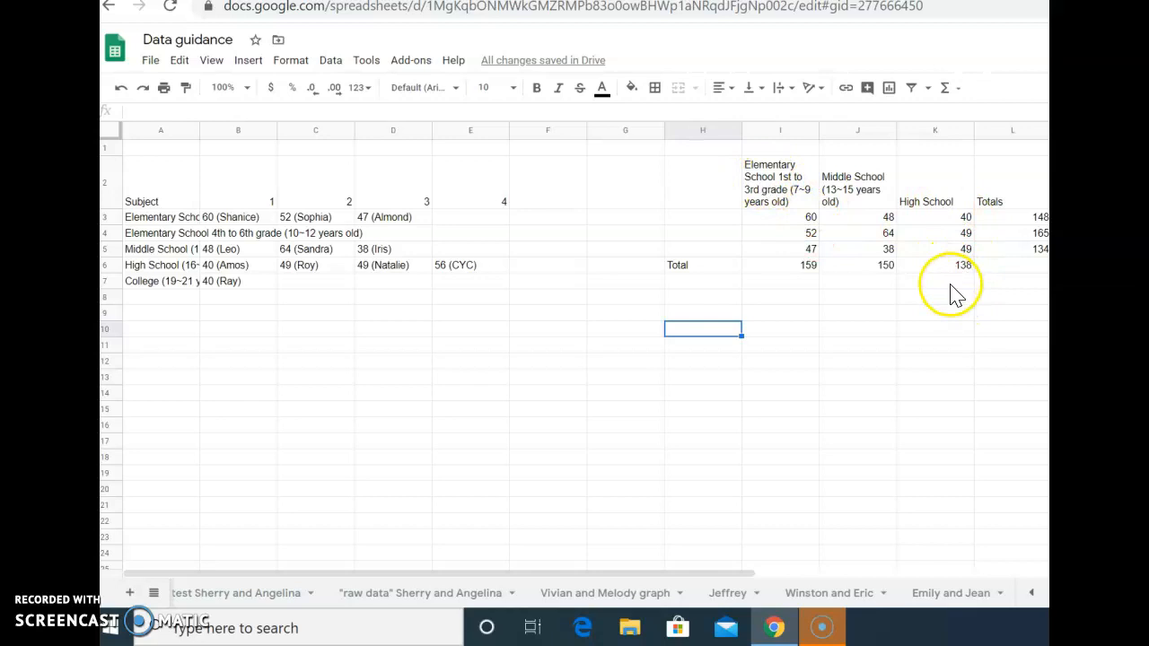
{"action": "type", "text": "t"}
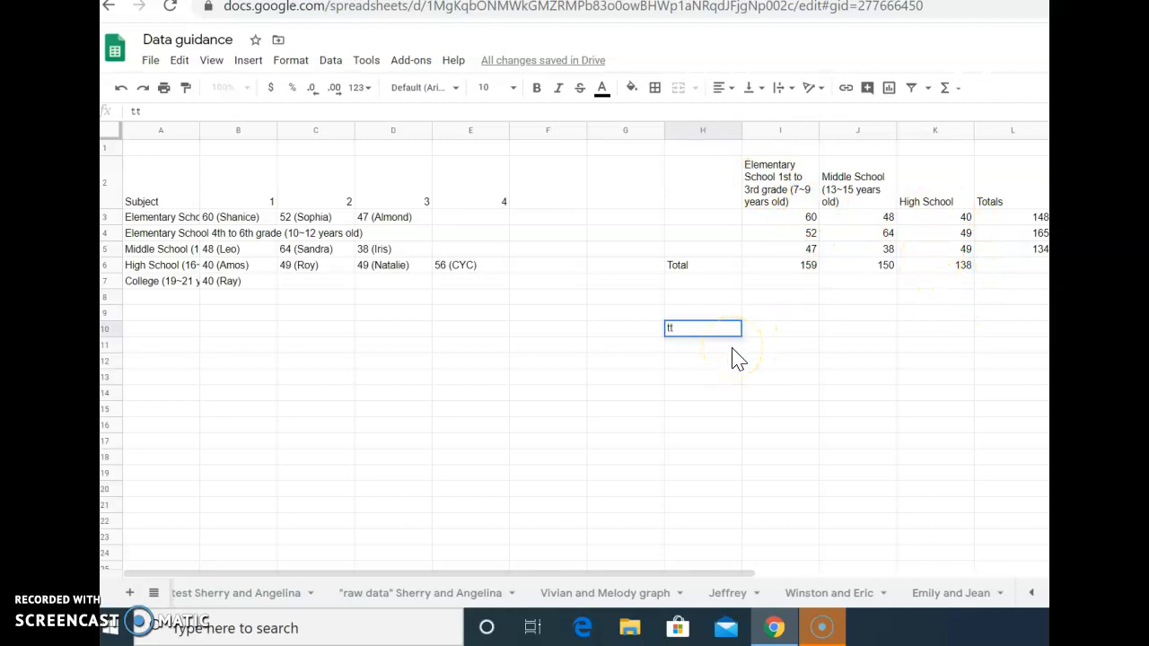
{"action": "type", "text": "t"}
{"action": "key", "text": "BackSpace"}
{"action": "key", "text": "BackSpace"}
{"action": "type", "text": "=tt"}
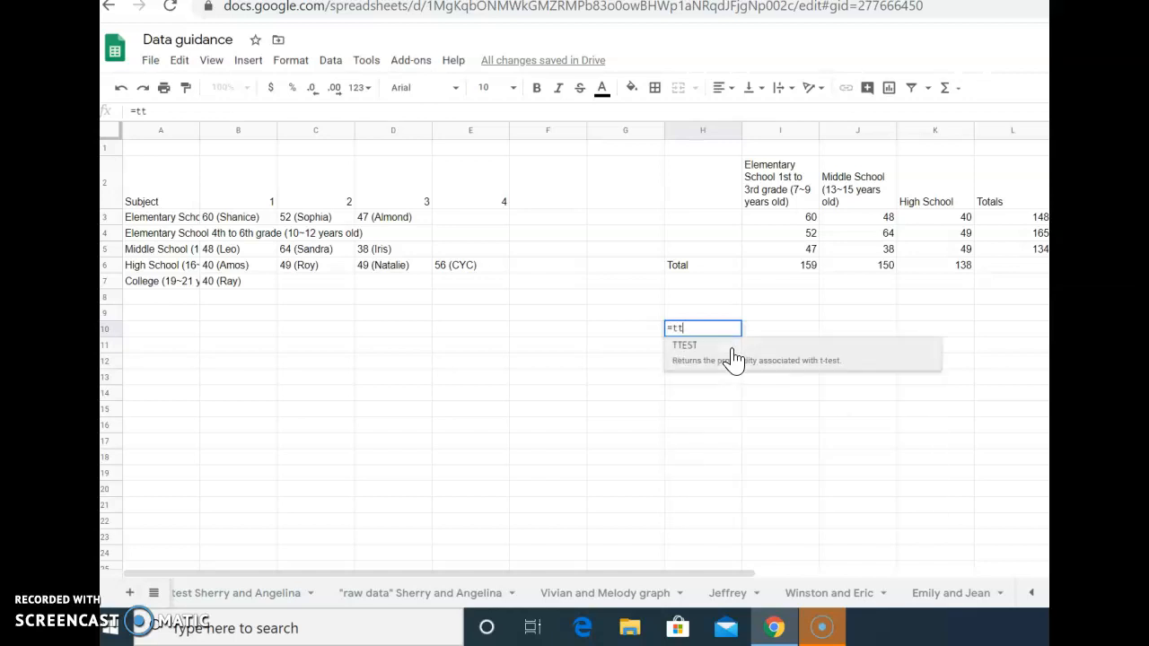
{"action": "left_click", "coordinate": [735, 359]}
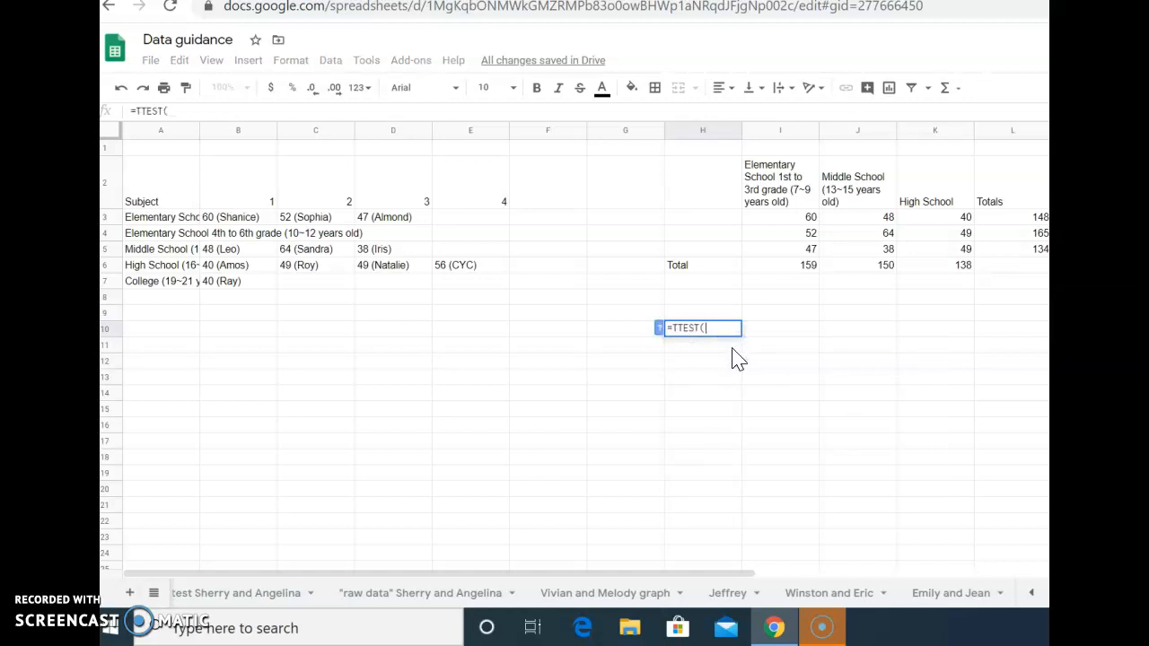
{"action": "left_click_drag", "start_coordinate": [783, 219], "coordinate": [786, 254]}
{"action": "type", "text": ","}
{"action": "left_click_drag", "start_coordinate": [938, 220], "coordinate": [942, 250]}
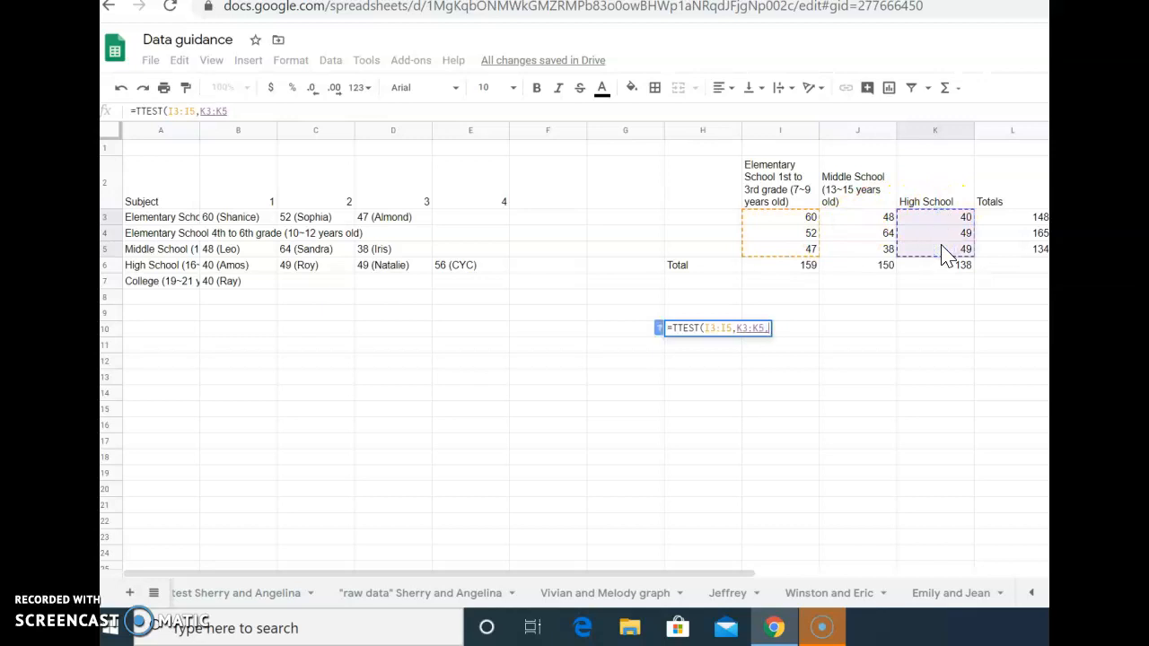
{"action": "type", "text": ","}
{"action": "type", "text": "2,"}
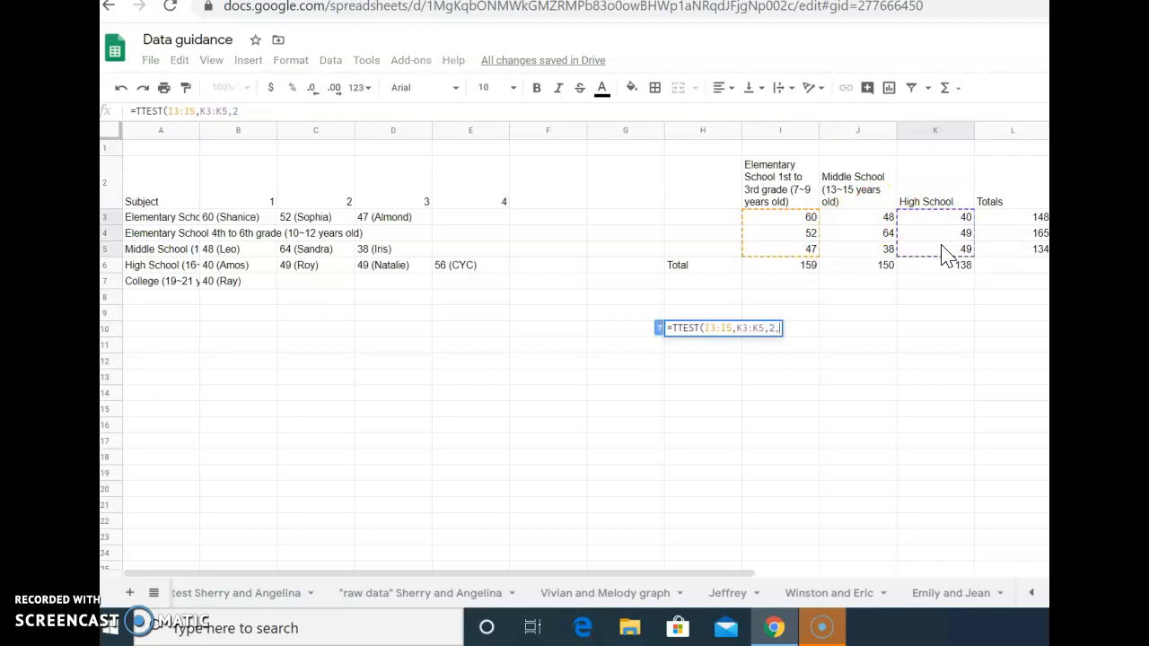
{"action": "type", "text": "3)"}
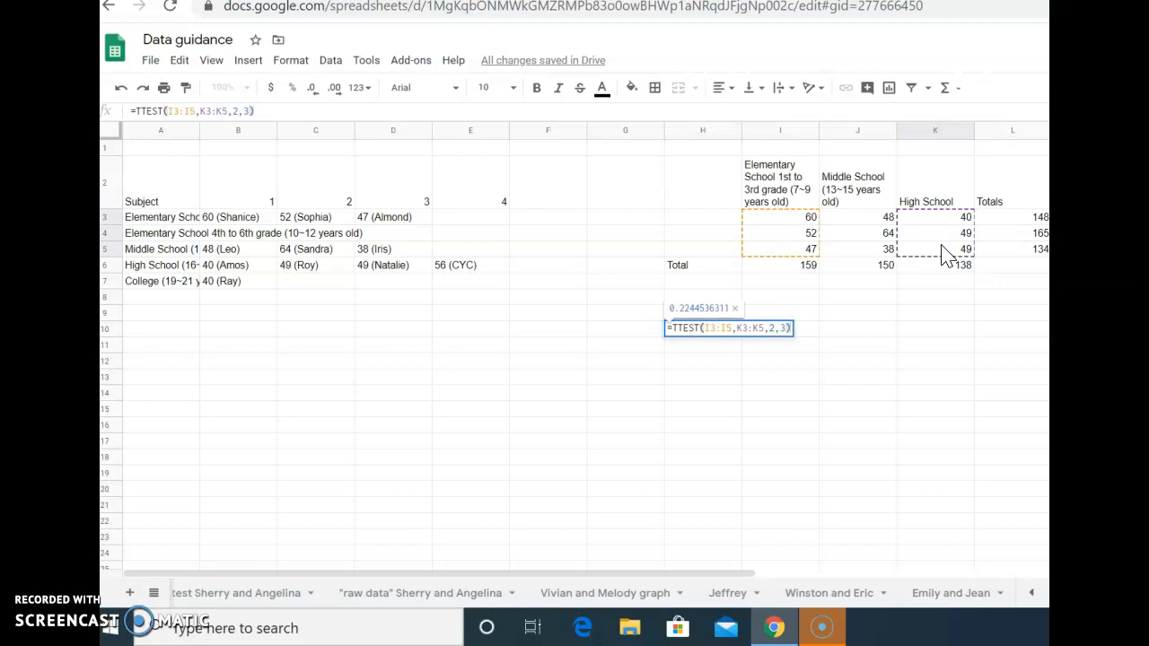
{"action": "key", "text": "Return"}
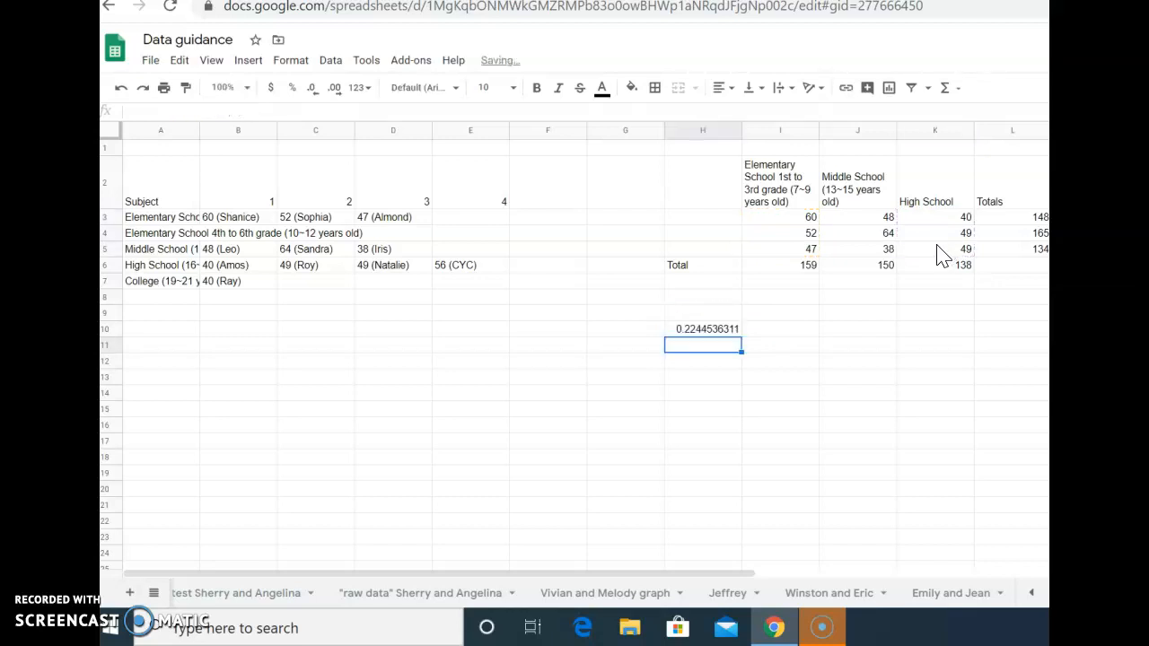
{"action": "left_click", "coordinate": [697, 347]}
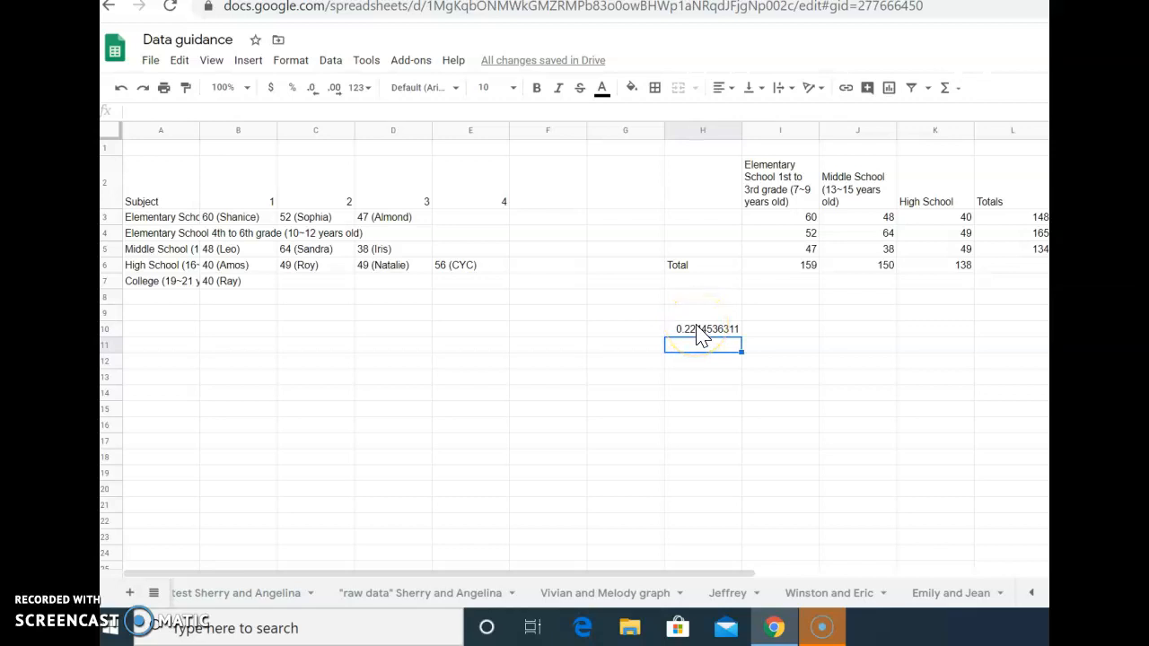
{"action": "left_click", "coordinate": [701, 332]}
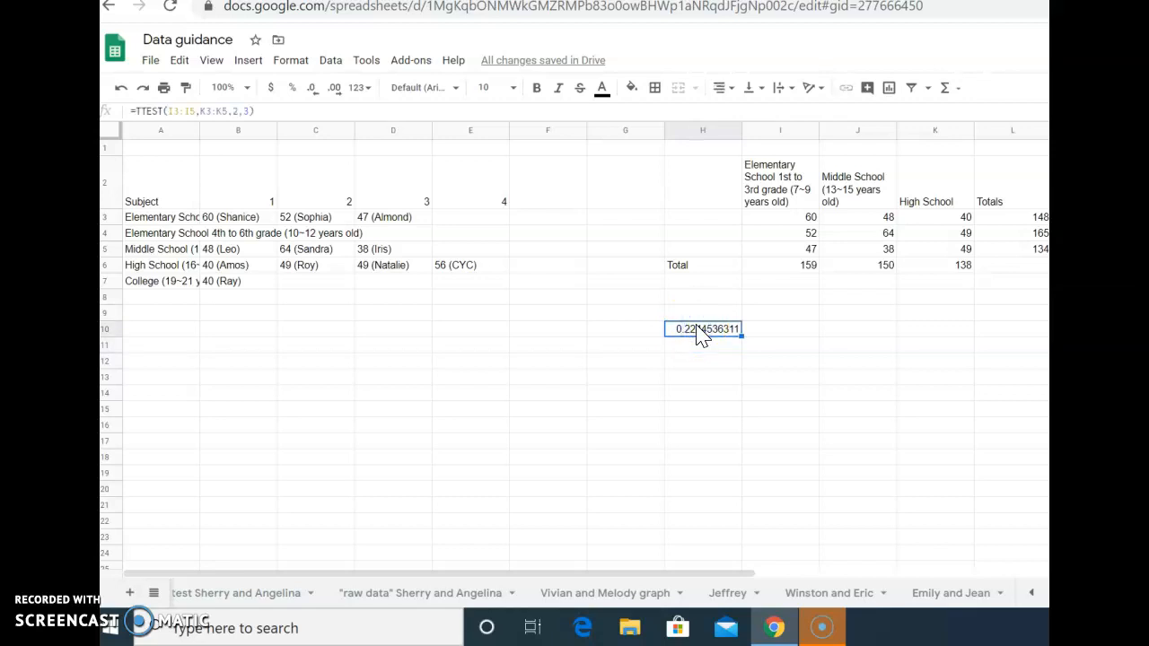
Clear the t-test result in H10 and the Total row in H6:K6
{"action": "key", "text": "Delete"}
{"action": "left_click_drag", "start_coordinate": [691, 268], "coordinate": [947, 274]}
{"action": "key", "text": "Delete"}
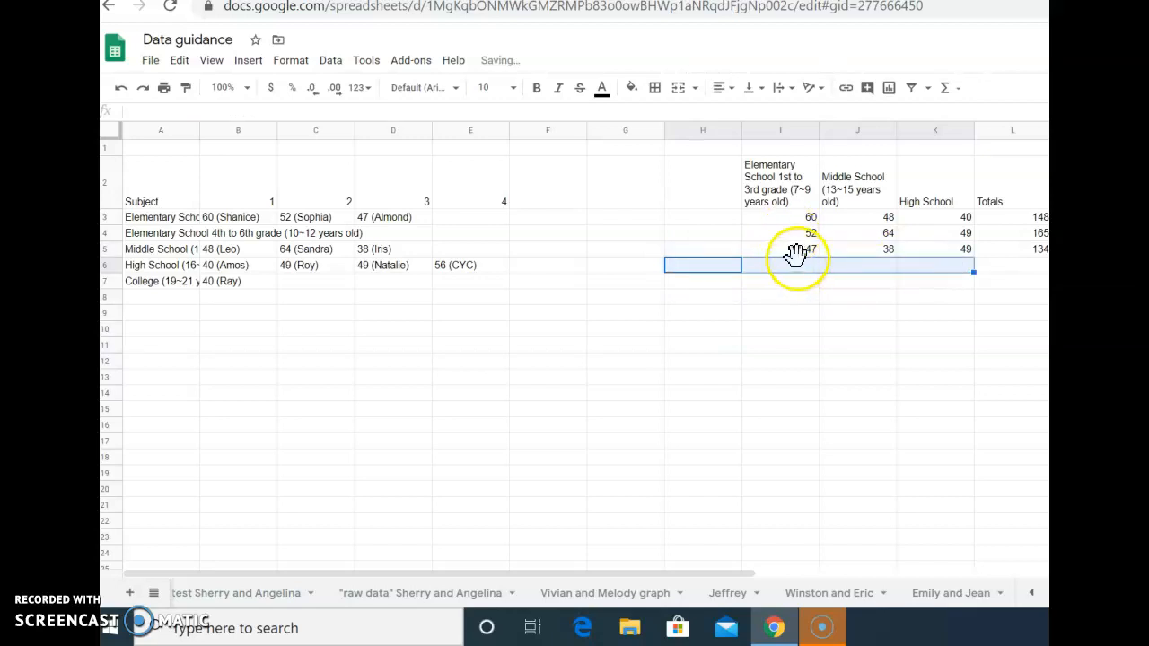
{"action": "left_click_drag", "start_coordinate": [798, 257], "coordinate": [797, 252]}
{"action": "left_click", "coordinate": [556, 202]}
{"action": "left_click", "coordinate": [120, 88]}
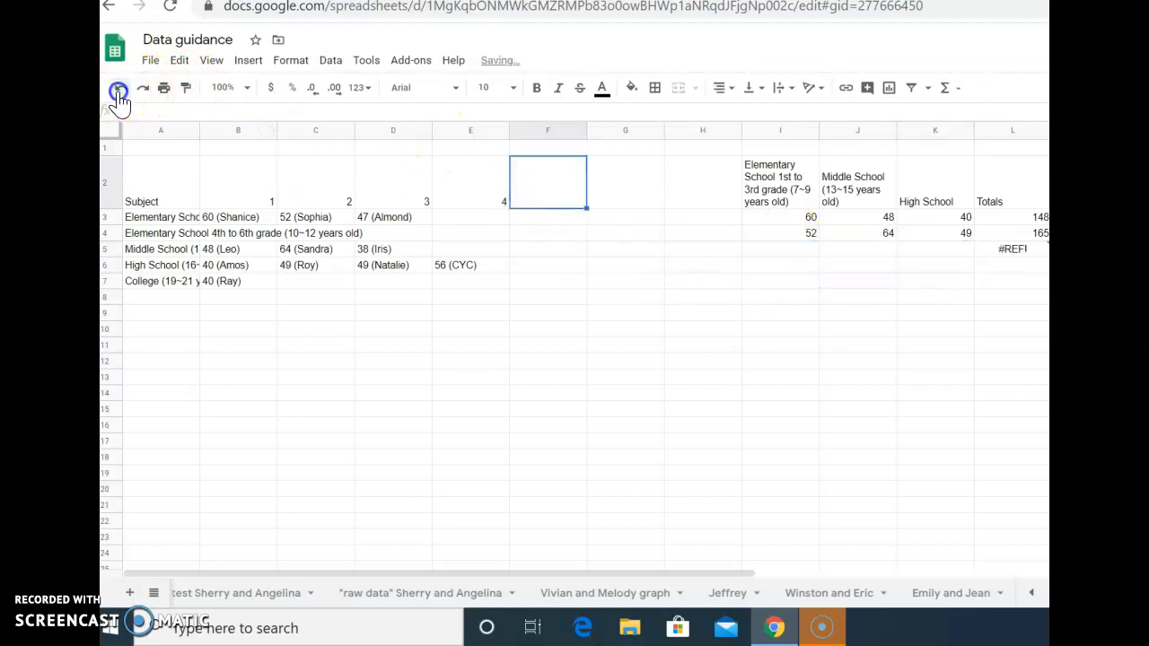
Enter the additional elementary school values 35, 40, 28 and 50 in cells I6 to I9
{"action": "left_click", "coordinate": [783, 263]}
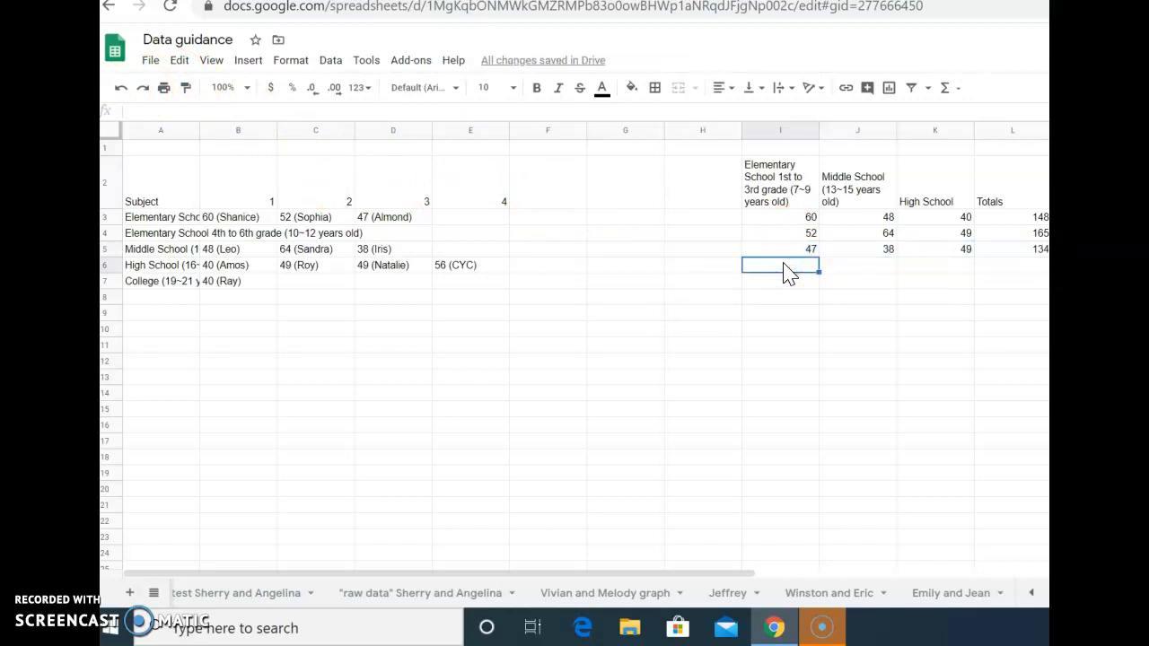
{"action": "type", "text": "35"}
{"action": "key", "text": "Return"}
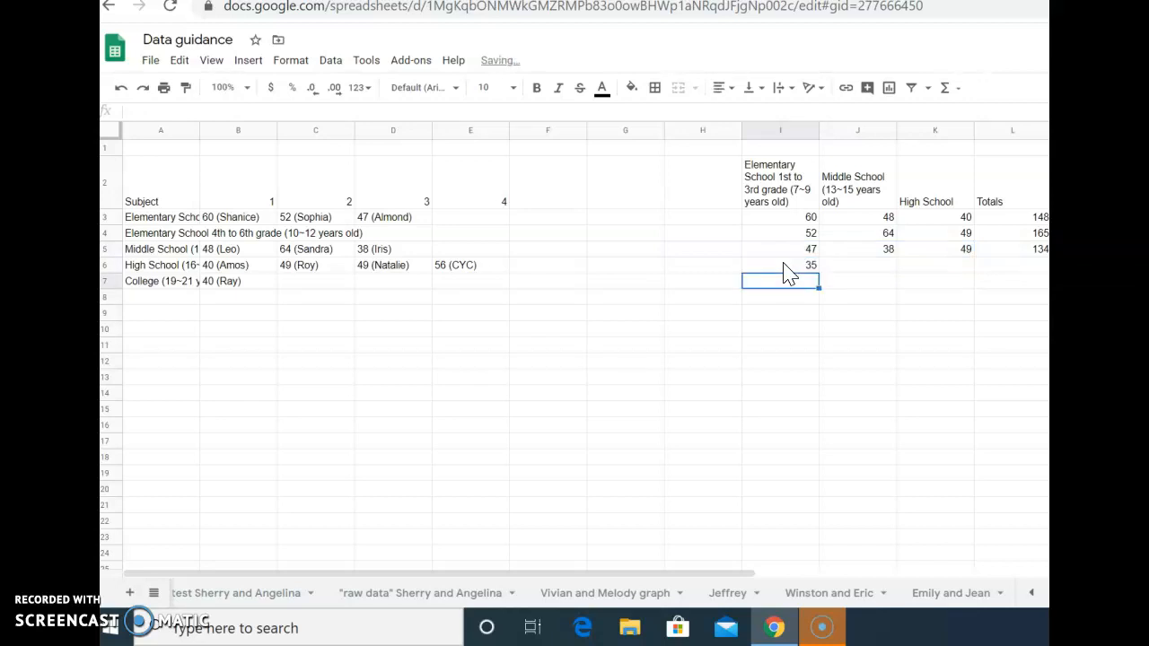
{"action": "type", "text": "40"}
{"action": "key", "text": "Return"}
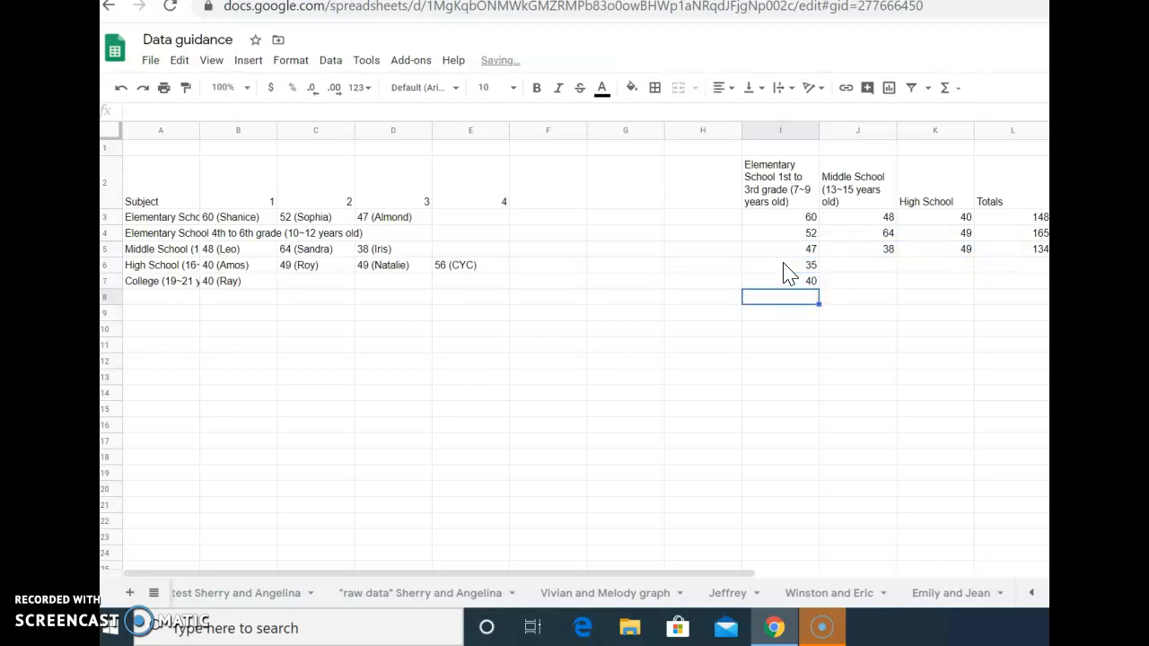
{"action": "type", "text": "28"}
{"action": "key", "text": "Return"}
{"action": "type", "text": "50"}
{"action": "key", "text": "Return"}
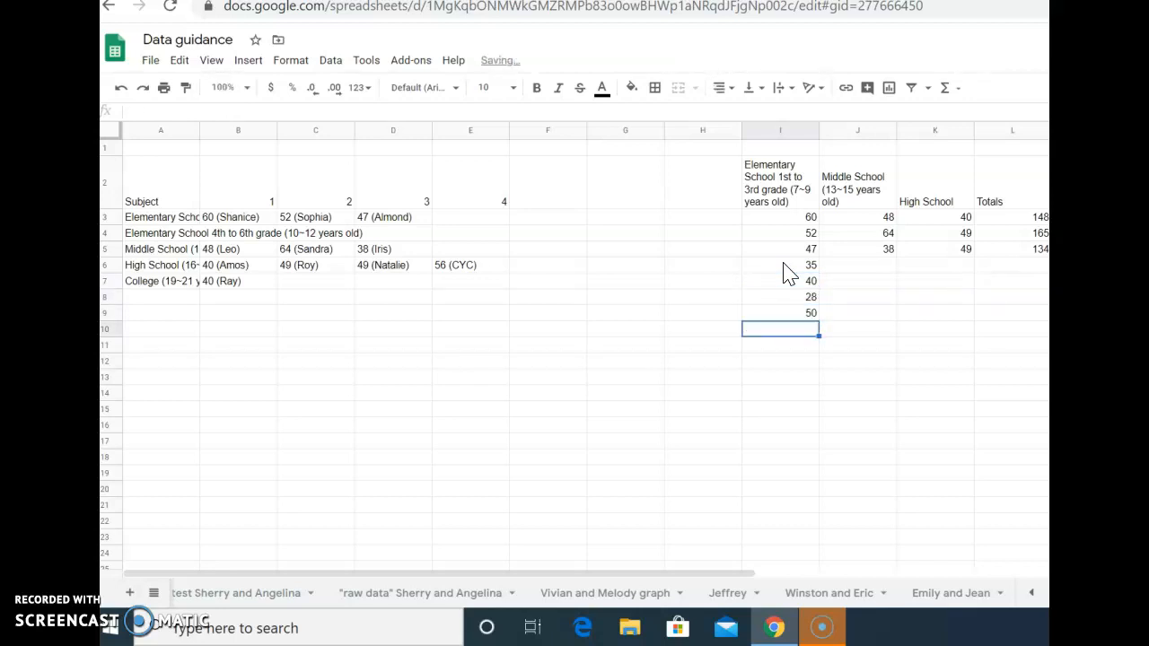
Continue the elementary school data with 45, 30, 25, 60 and 55 in cells I10 to I14
{"action": "type", "text": "45"}
{"action": "key", "text": "Return"}
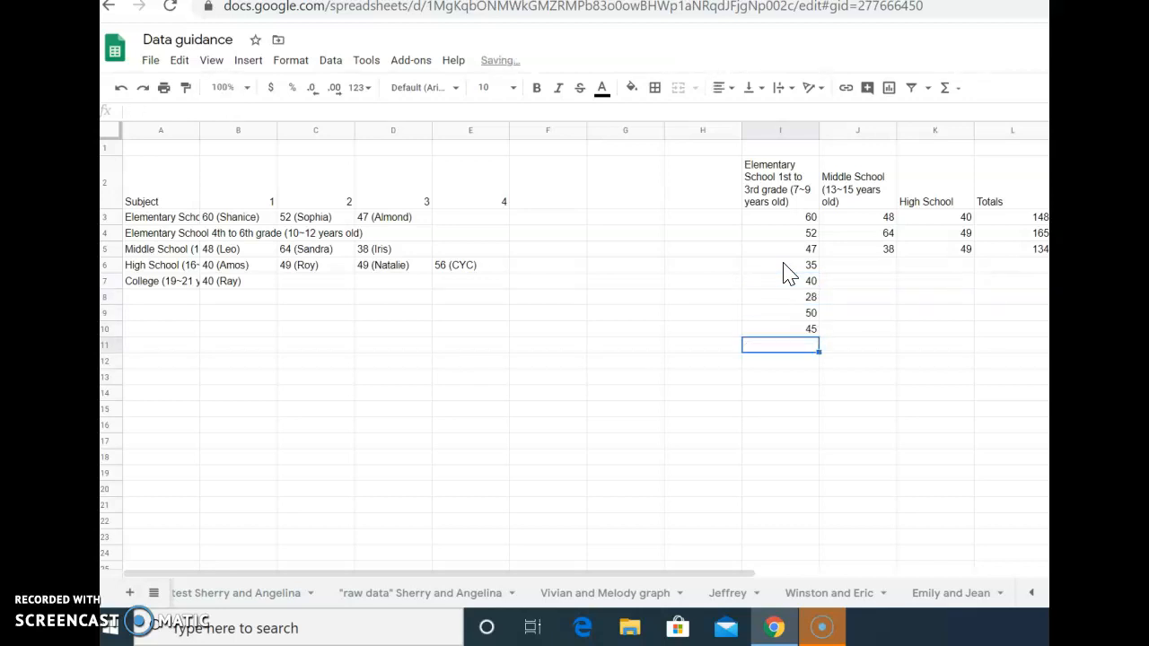
{"action": "type", "text": "30"}
{"action": "key", "text": "Return"}
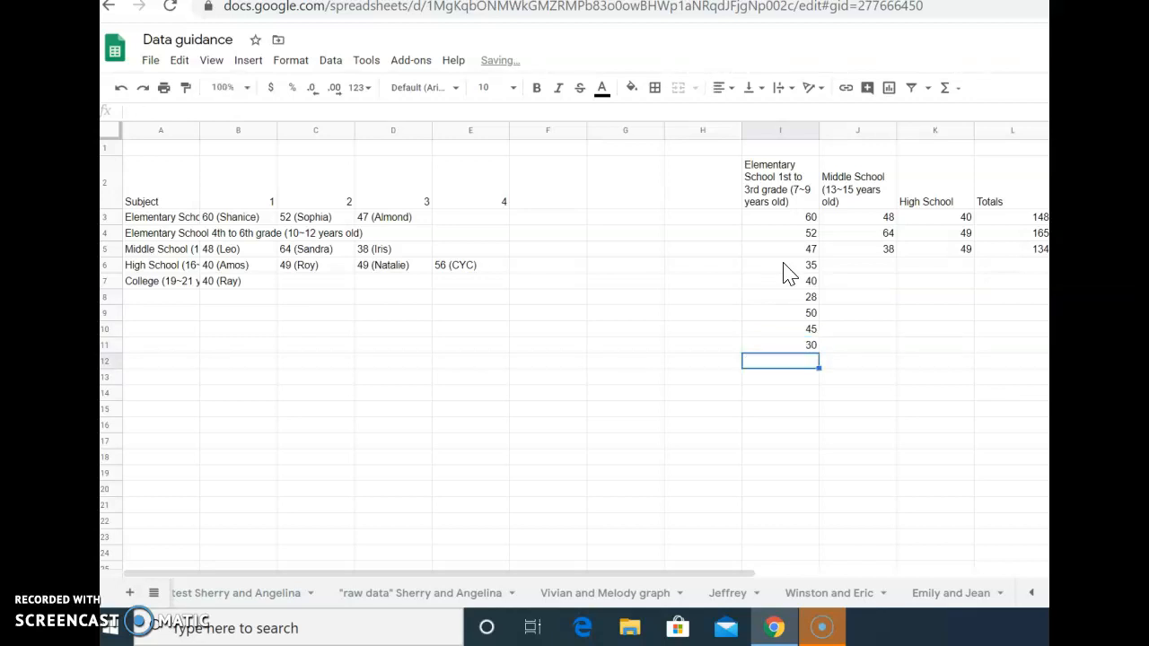
{"action": "type", "text": "25"}
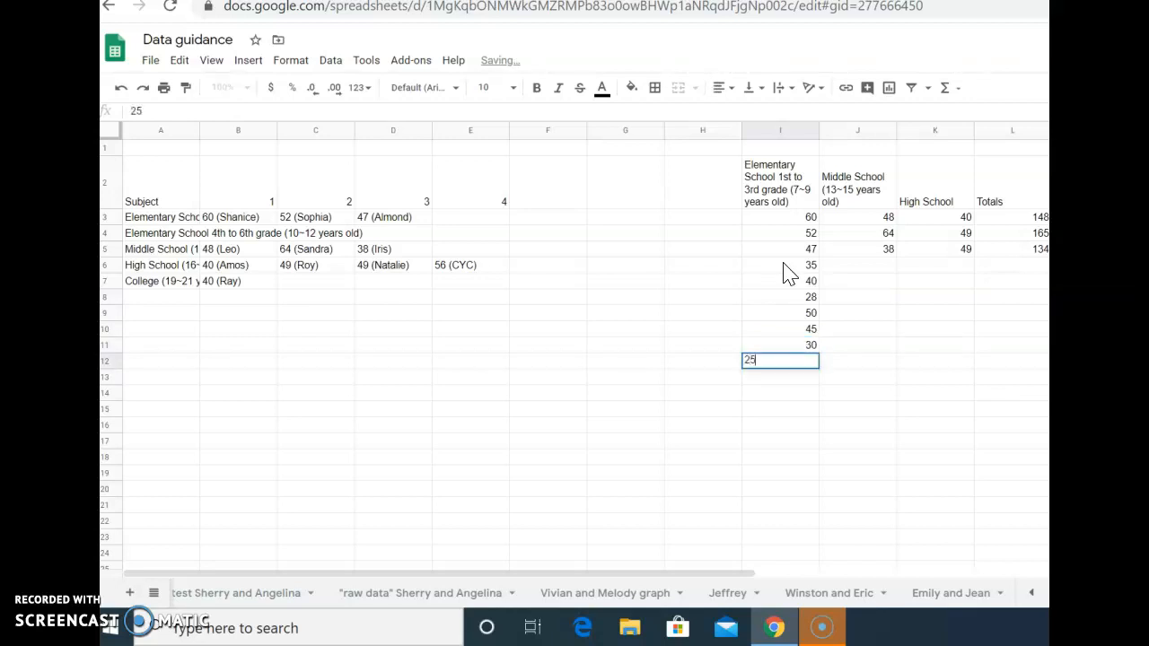
{"action": "key", "text": "Return"}
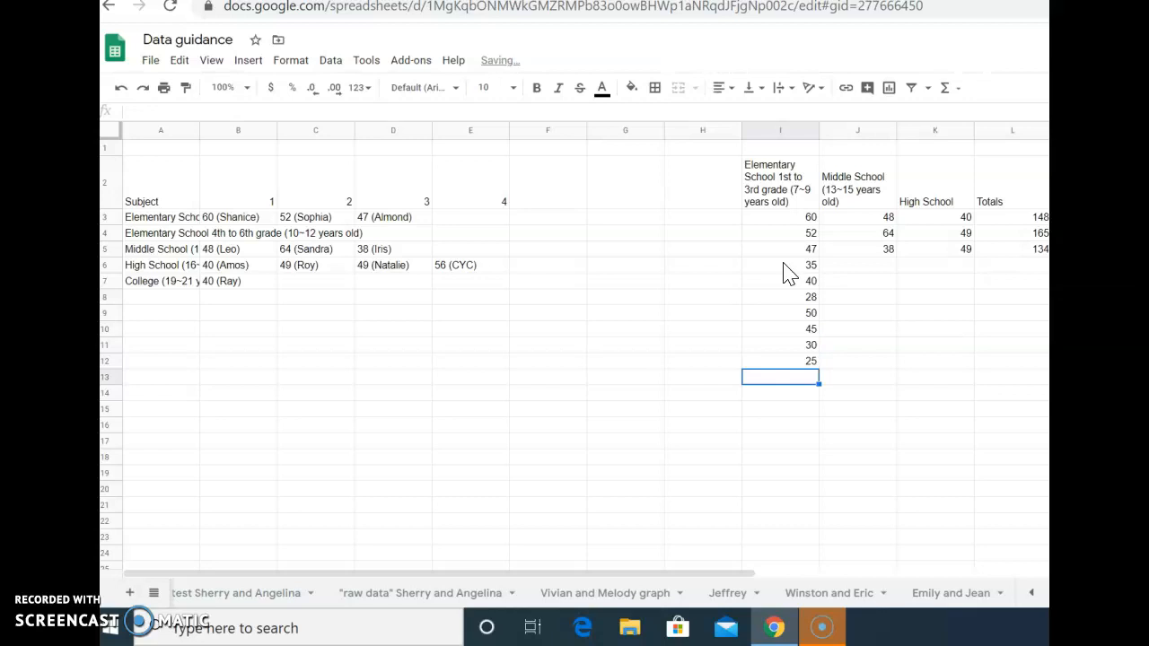
{"action": "type", "text": "60"}
{"action": "key", "text": "Return"}
{"action": "type", "text": "55"}
{"action": "key", "text": "Tab"}
Enter the additional high school values 60, 65, 60, 55 and 70 in cells K6 to K10
{"action": "key", "text": "Tab"}
{"action": "key", "text": "Up"}
{"action": "key", "text": "Up"}
{"action": "key", "text": "Up"}
{"action": "key", "text": "Up"}
{"action": "key", "text": "Up"}
{"action": "key", "text": "Up"}
{"action": "key", "text": "Up"}
{"action": "key", "text": "Up"}
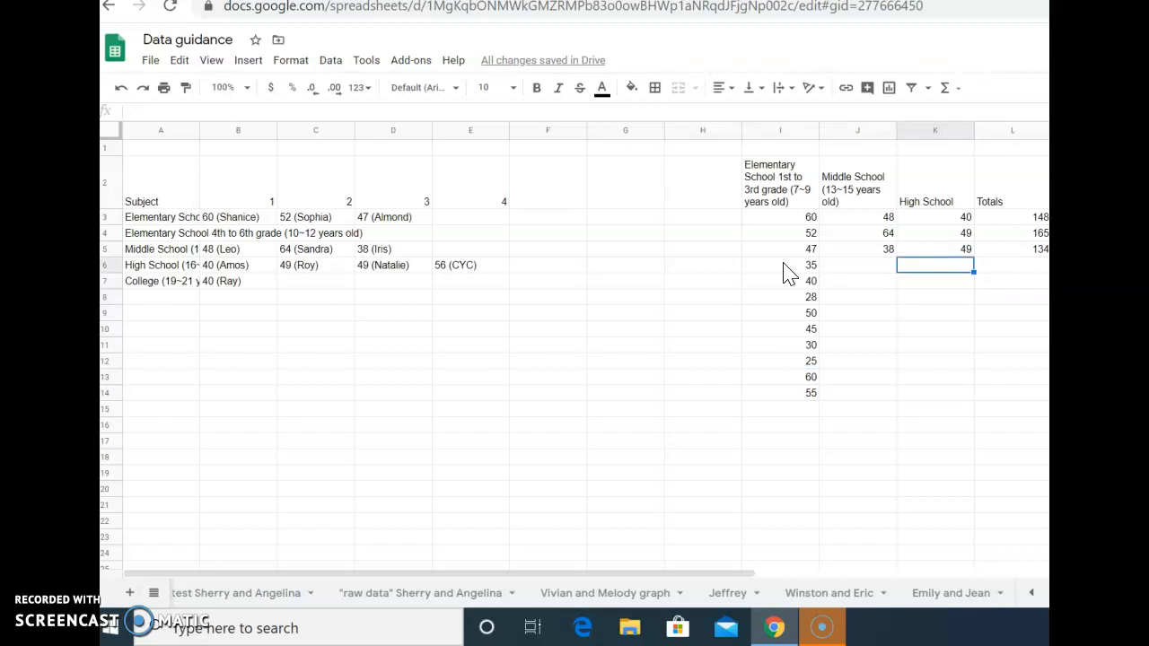
{"action": "type", "text": "60"}
{"action": "key", "text": "Return"}
{"action": "type", "text": "65"}
{"action": "key", "text": "Return"}
{"action": "type", "text": "60"}
{"action": "key", "text": "Return"}
{"action": "type", "text": "55"}
{"action": "key", "text": "Return"}
{"action": "type", "text": "70"}
{"action": "key", "text": "Return"}
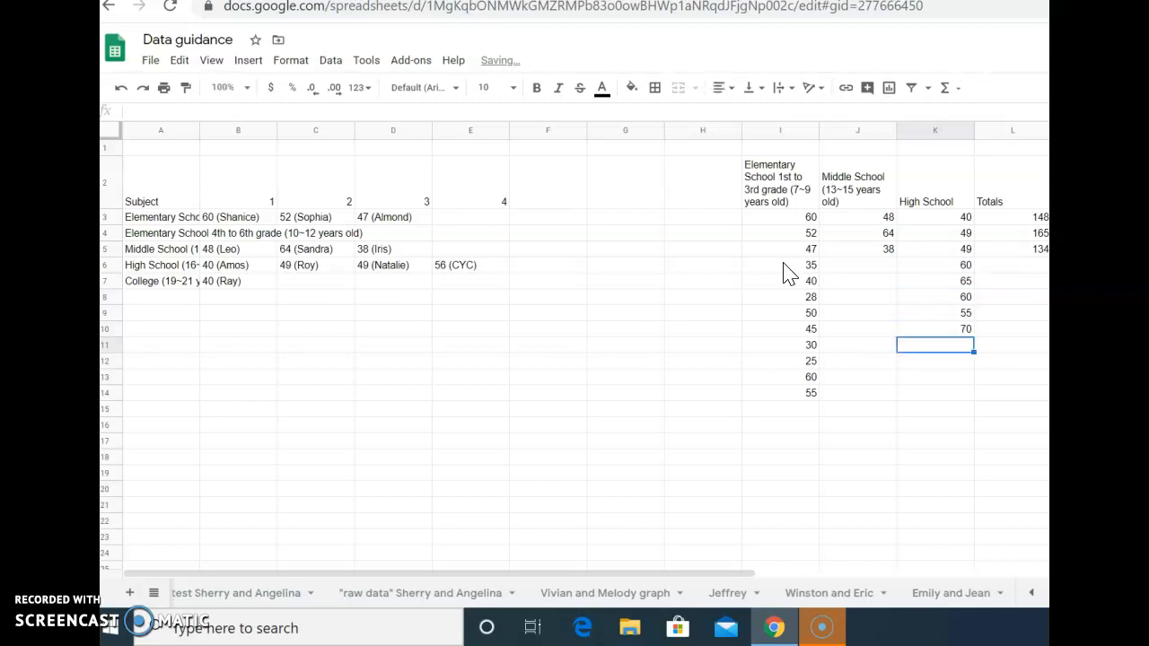
Continue the high school data with 85, 40, 35 and 65 in cells K11 to K14
{"action": "type", "text": "85"}
{"action": "key", "text": "Return"}
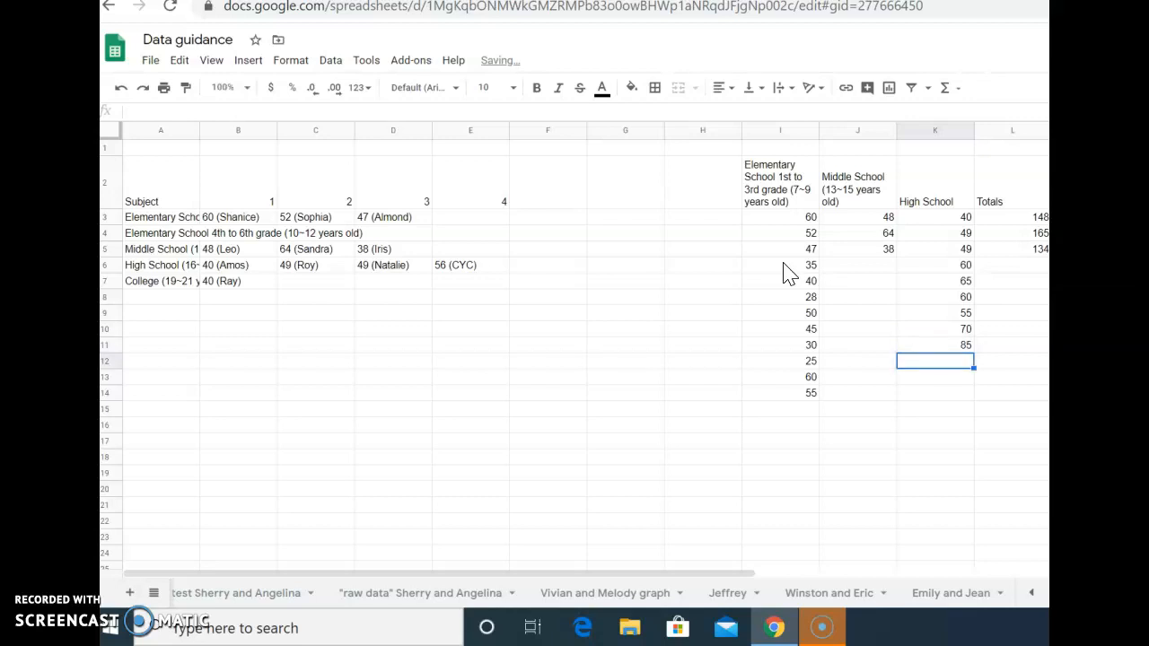
{"action": "type", "text": "40"}
{"action": "key", "text": "Return"}
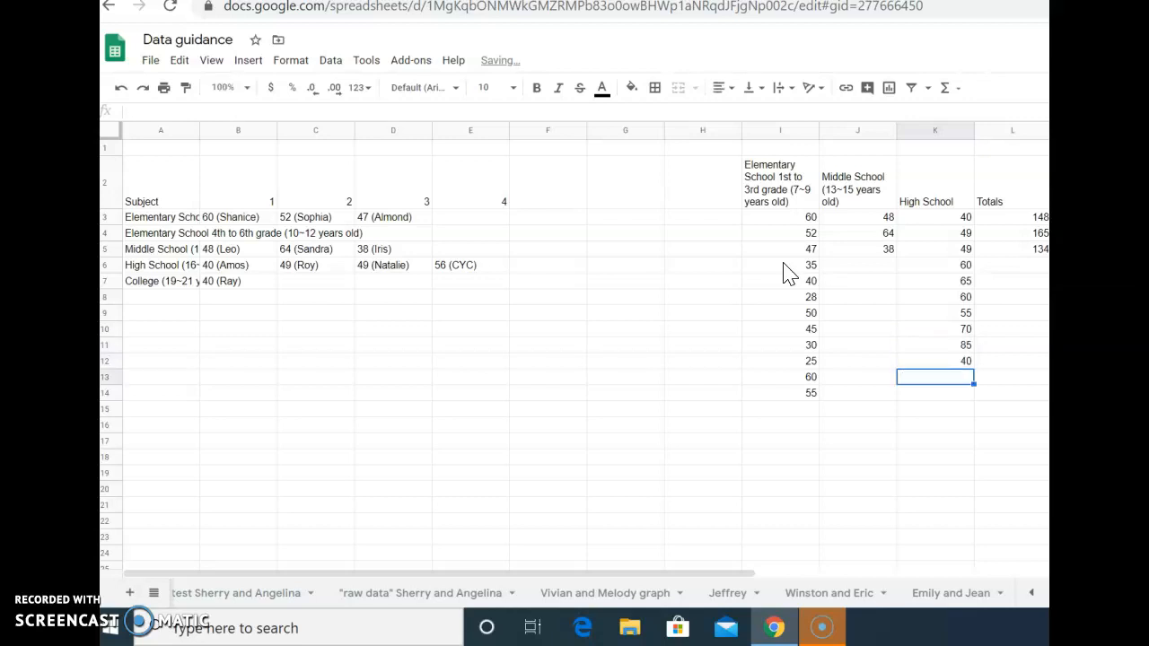
{"action": "type", "text": "35"}
{"action": "key", "text": "Return"}
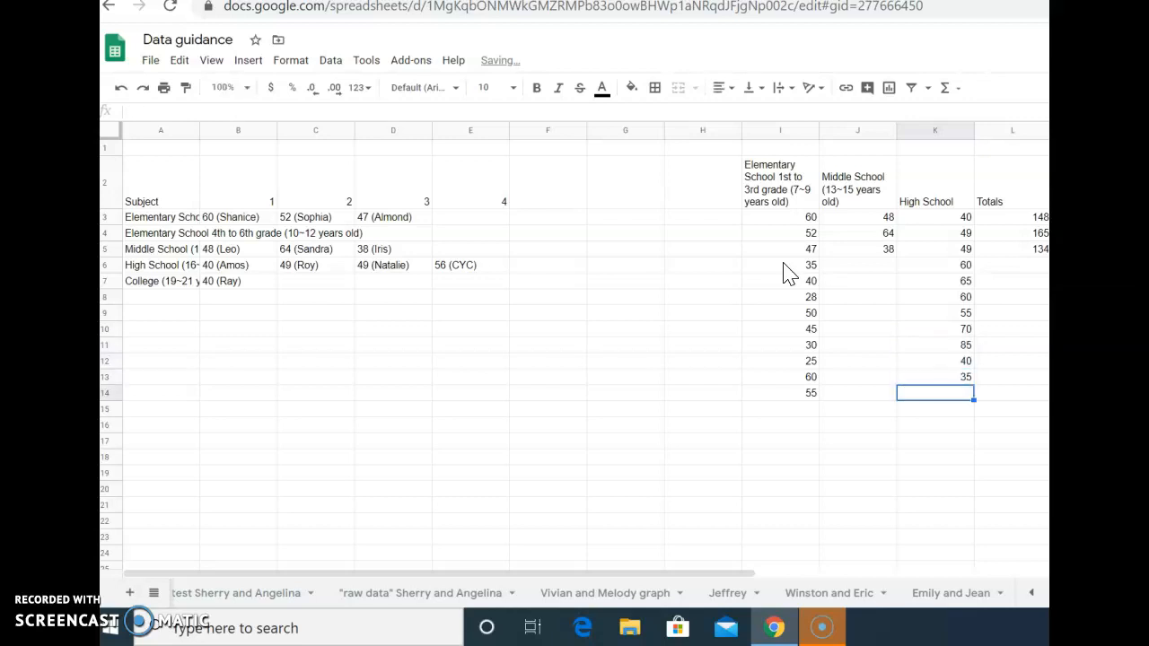
{"action": "type", "text": "65"}
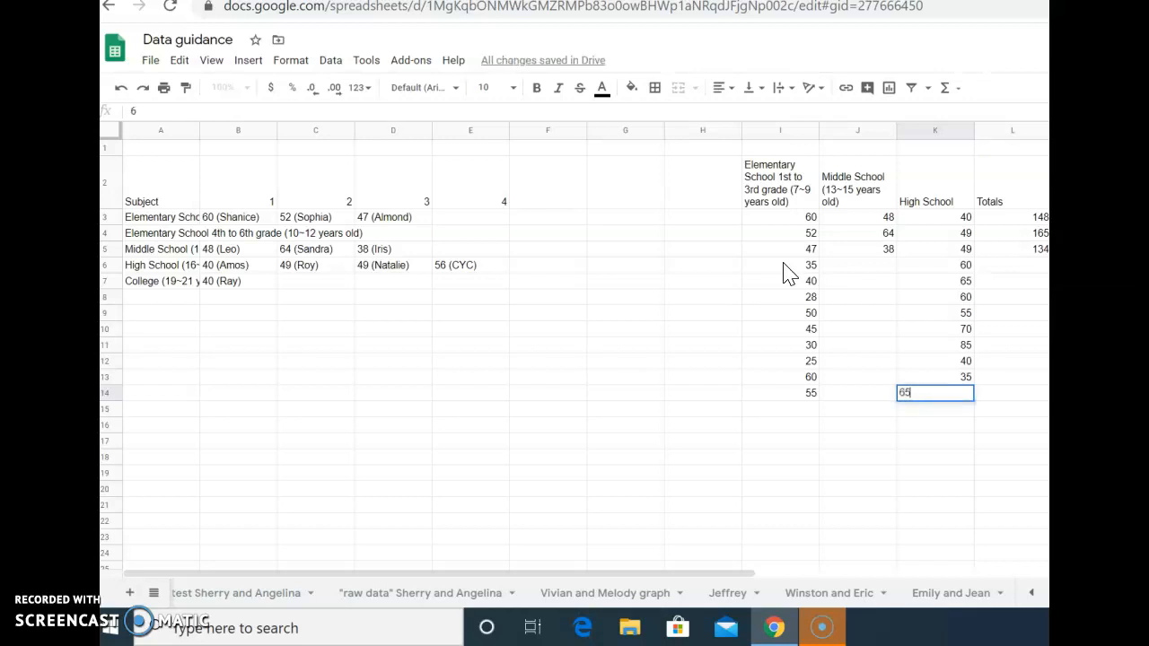
{"action": "key", "text": "Return"}
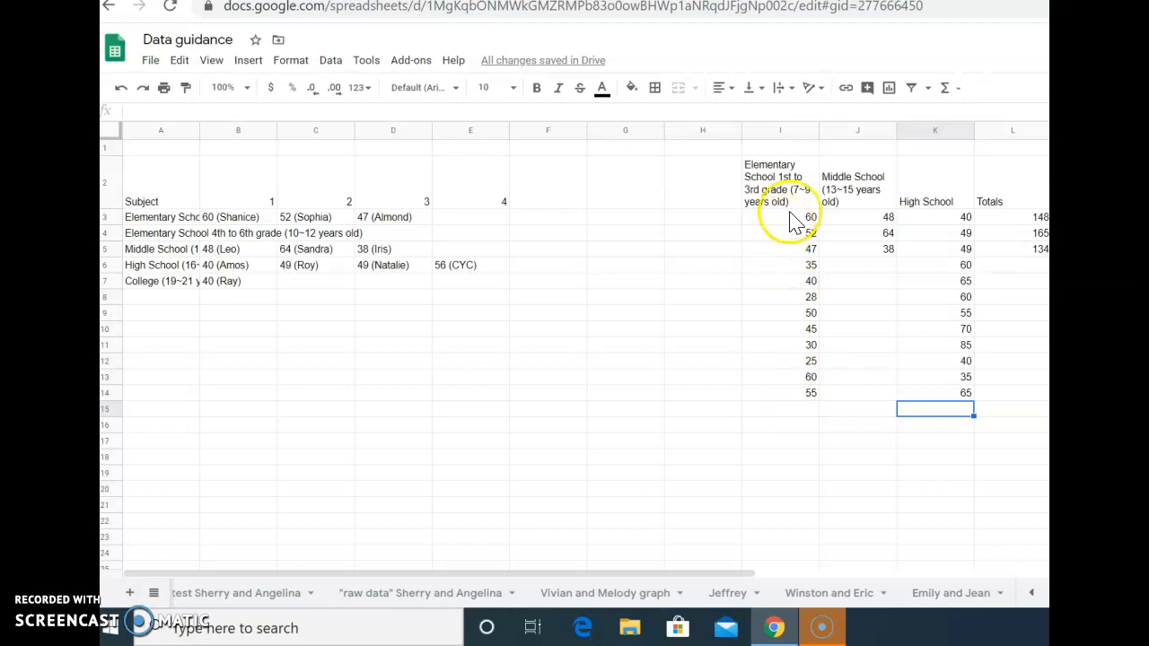
Calculate the elementary school average in I15 with =AVERAGE(I3:I14)
{"action": "left_click", "coordinate": [795, 408]}
{"action": "type", "text": "="}
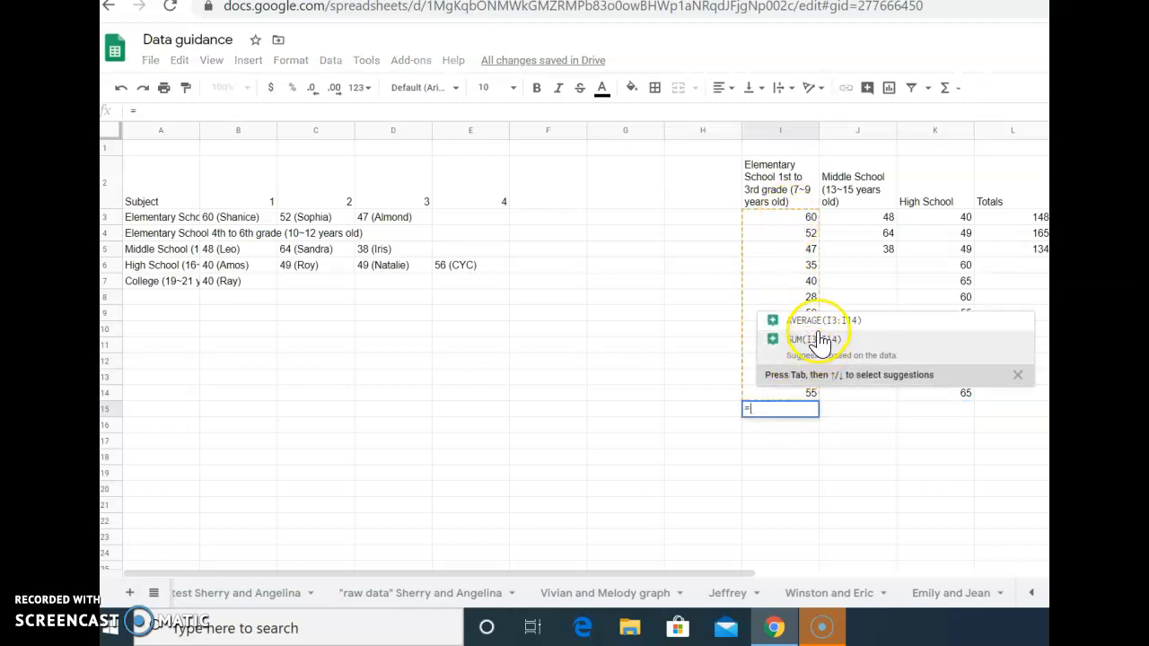
{"action": "left_click", "coordinate": [815, 317]}
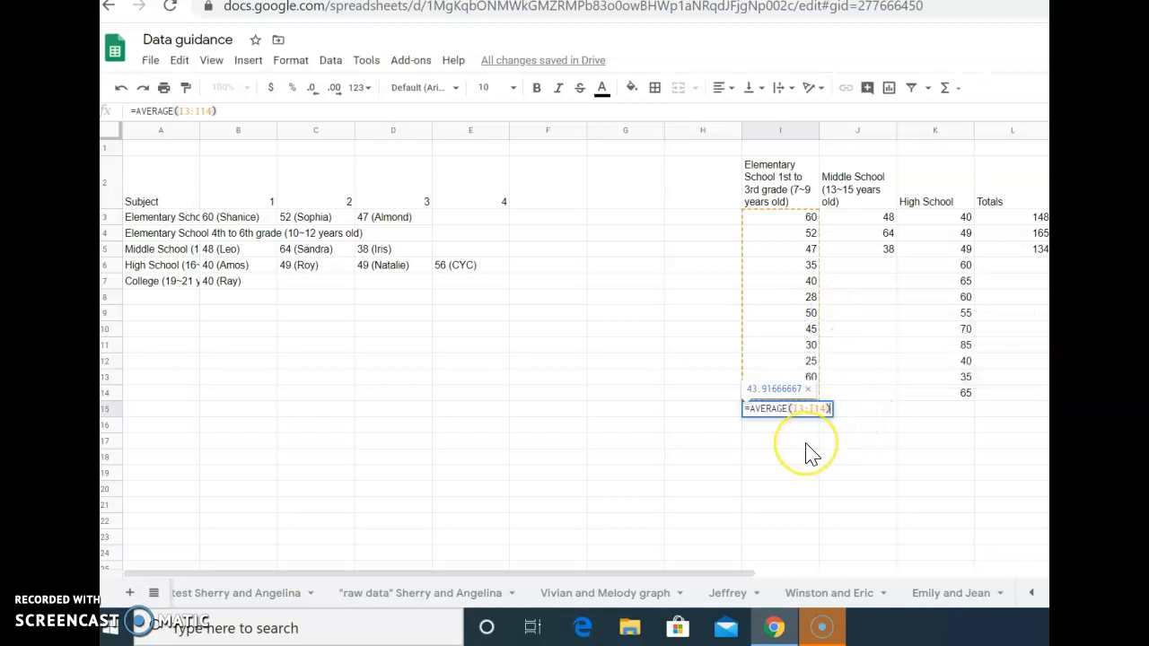
{"action": "key", "text": "Return"}
Calculate the high school average in K15 with =AVERAGE(K3:K14)
{"action": "left_click", "coordinate": [933, 411]}
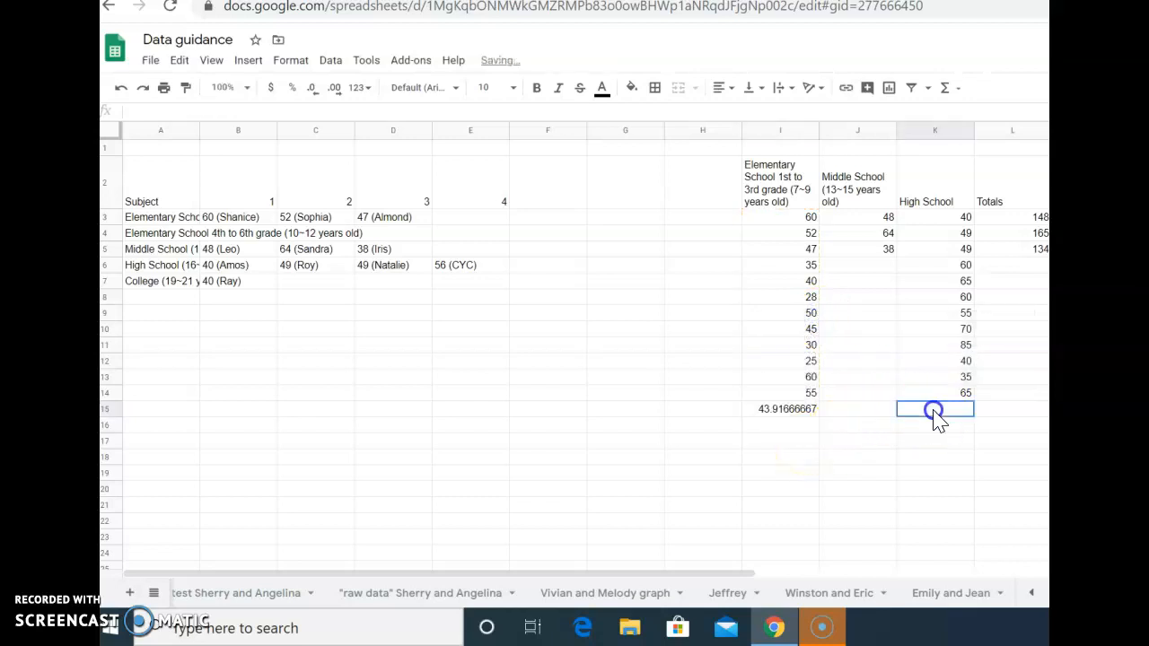
{"action": "type", "text": "="}
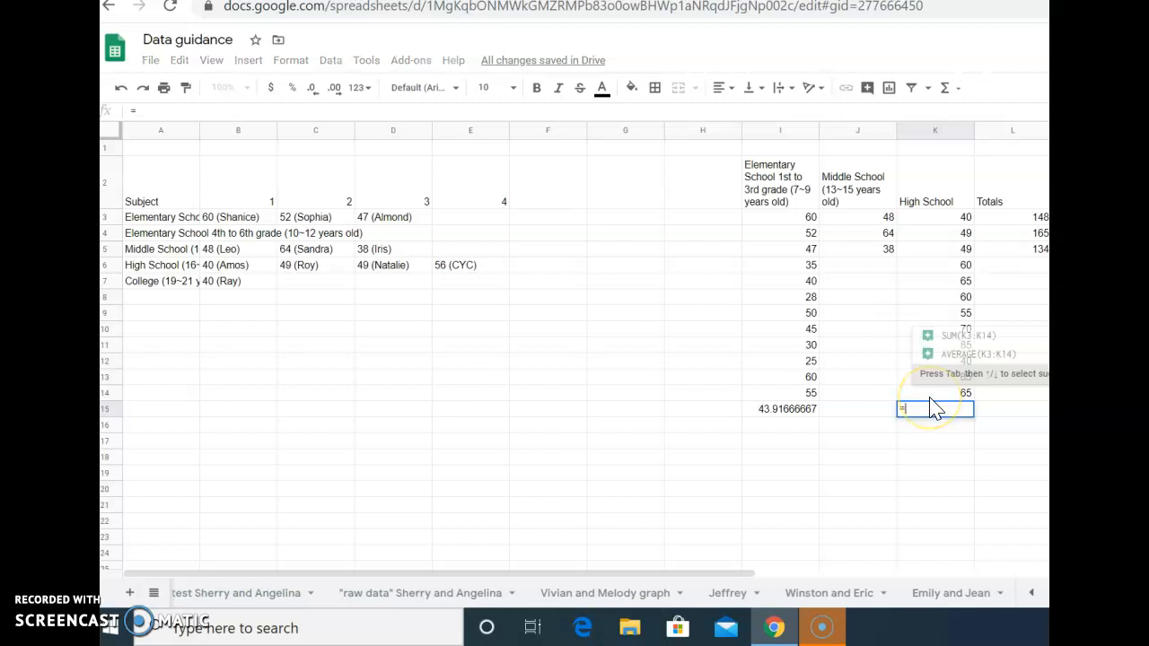
{"action": "type", "text": "Average"}
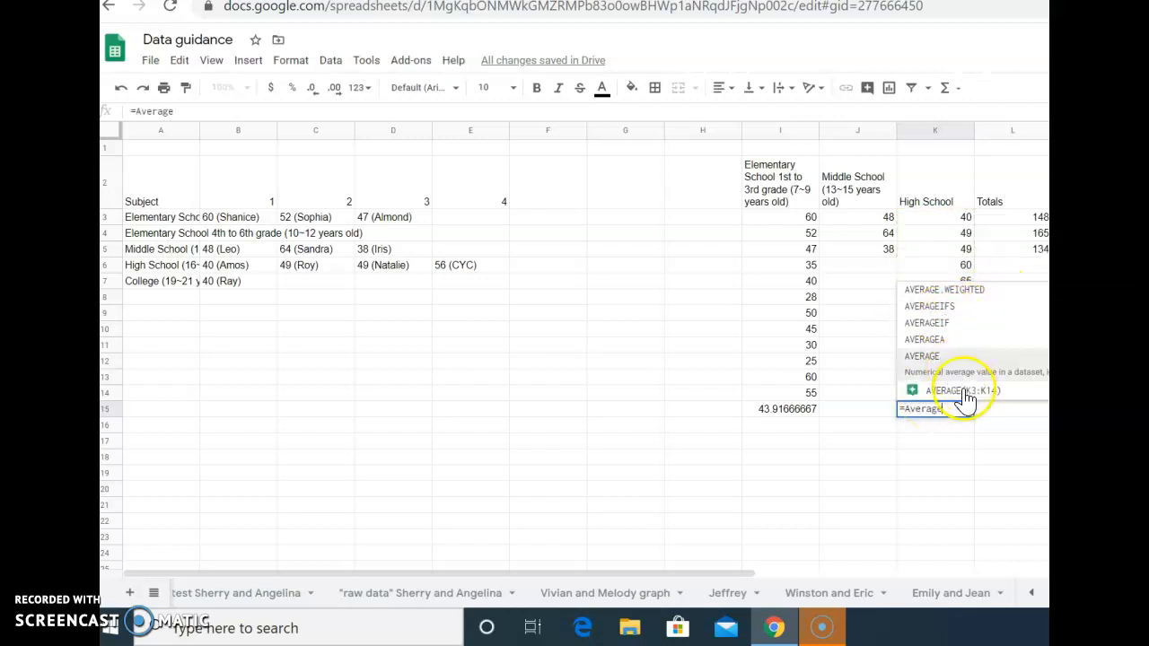
{"action": "left_click", "coordinate": [934, 358]}
{"action": "left_click_drag", "start_coordinate": [961, 392], "coordinate": [955, 222]}
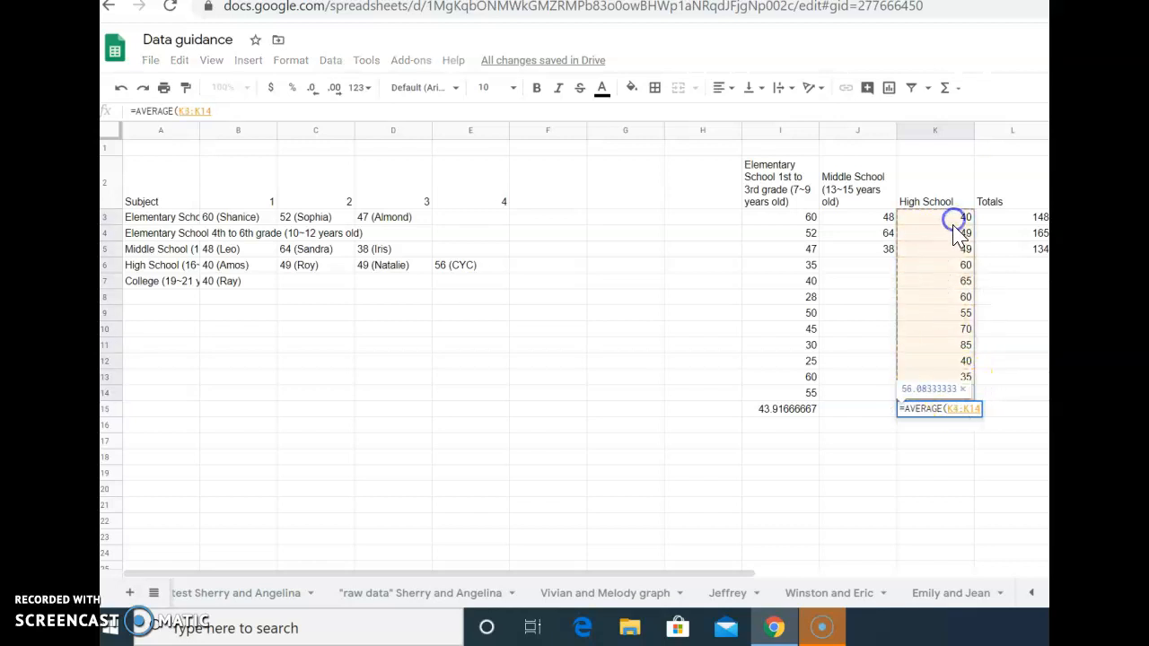
{"action": "key", "text": "Return"}
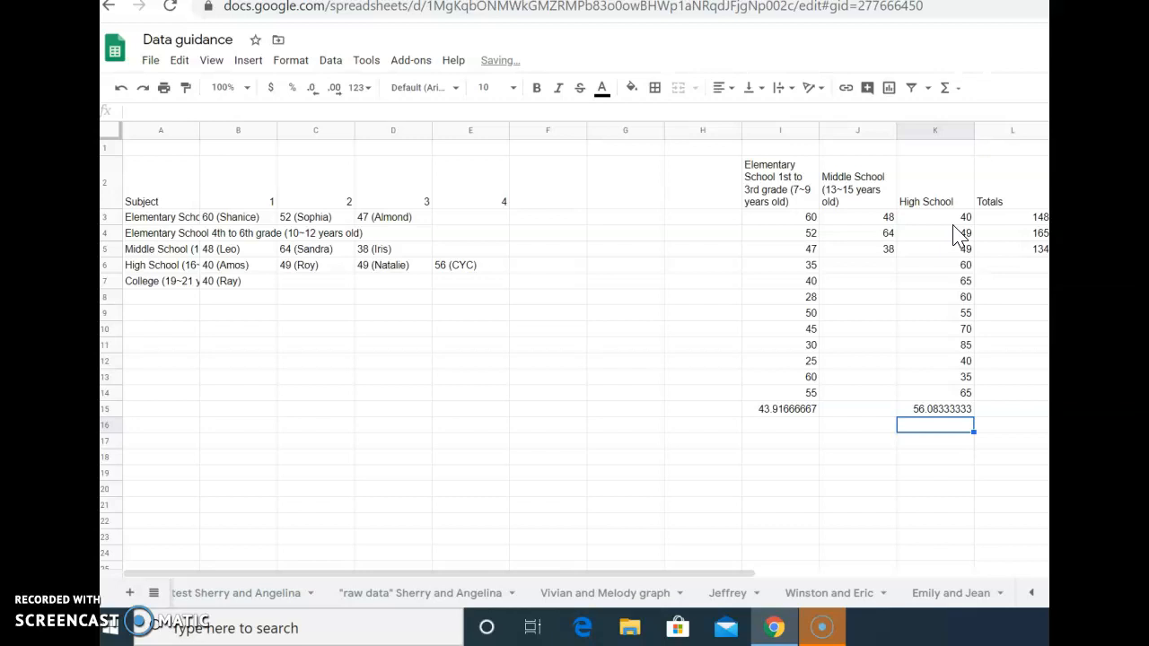
{"action": "key", "text": "Up"}
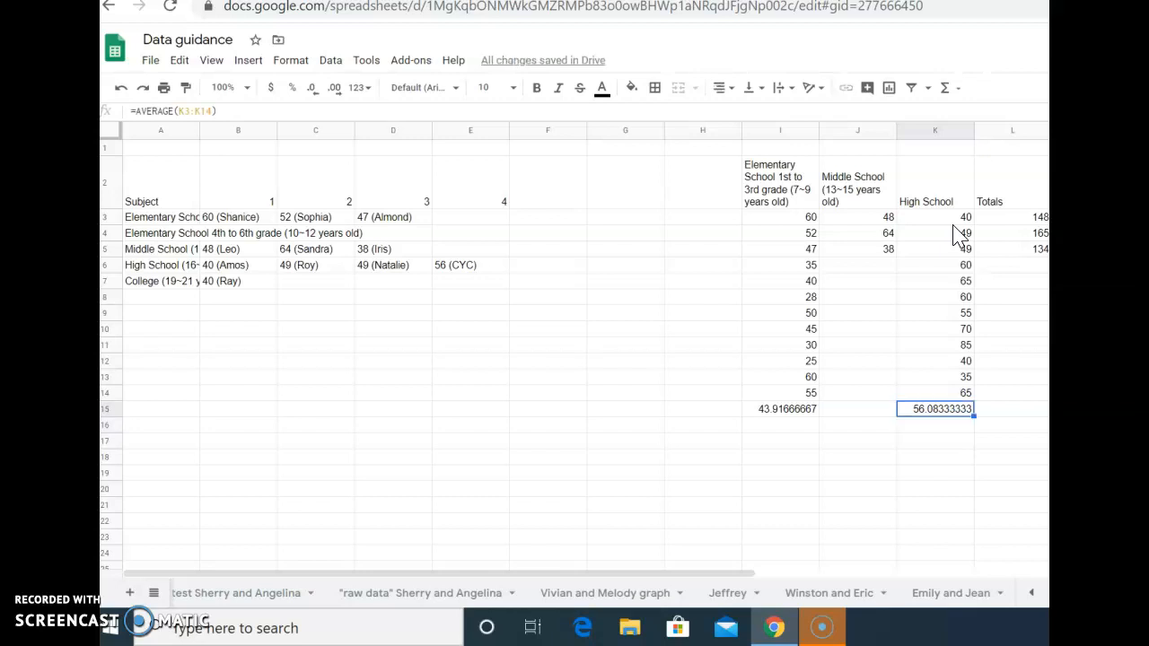
Clear the middle school heading and values from J2:J5
{"action": "left_click_drag", "start_coordinate": [887, 252], "coordinate": [874, 190]}
{"action": "key", "text": "Delete"}
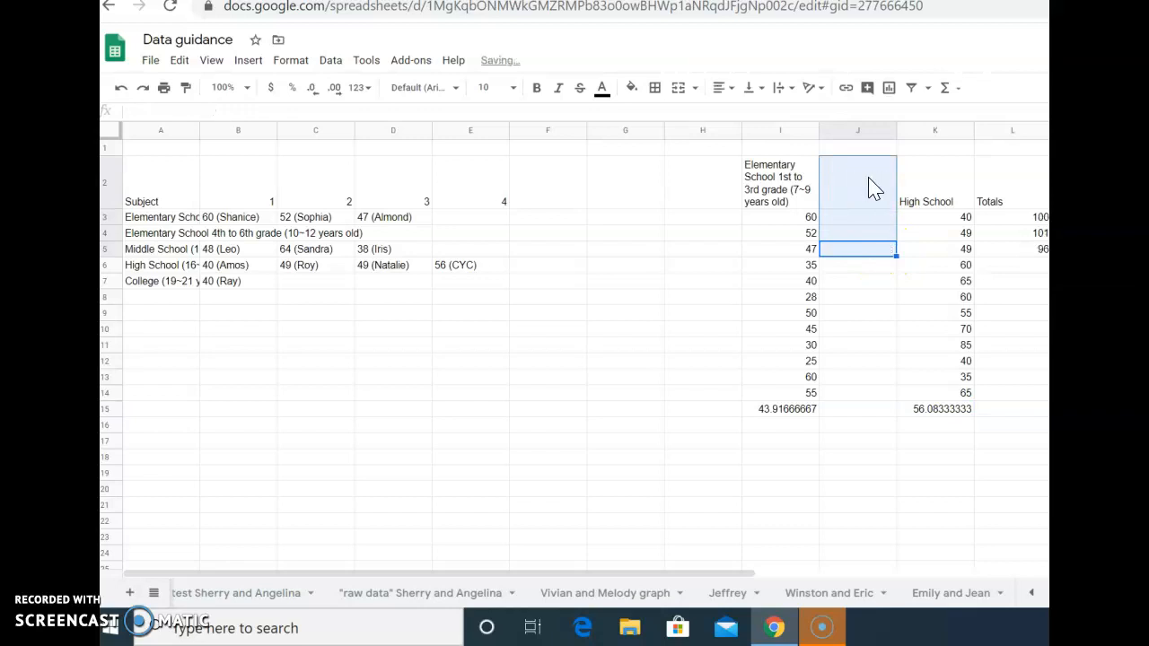
Enter =TTEST(I3:I14,K3:K14,2,3) in H19 to compare the elementary and high school values
{"action": "left_click", "coordinate": [684, 476]}
{"action": "type", "text": "tt"}
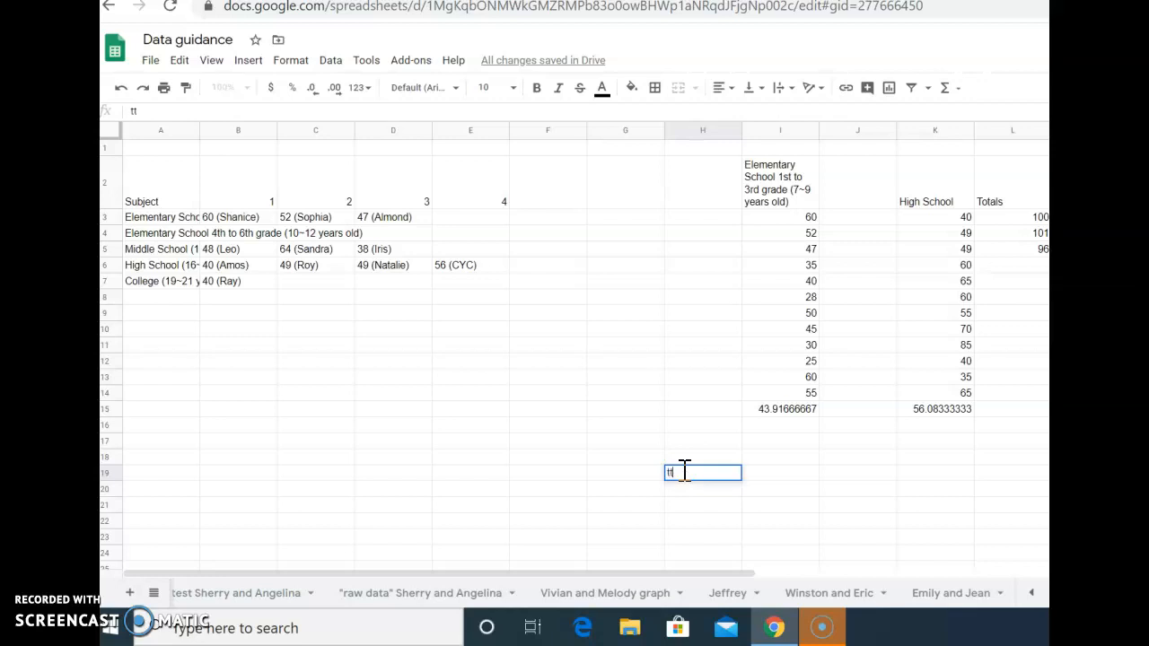
{"action": "type", "text": "=tt"}
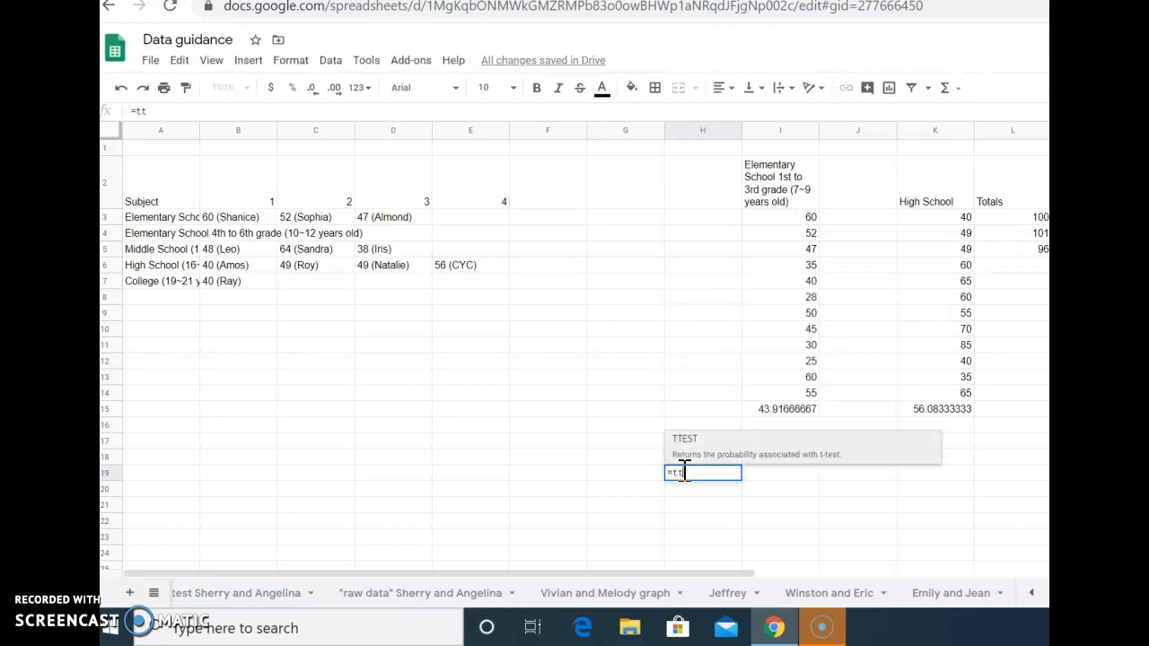
{"action": "left_click", "coordinate": [687, 449]}
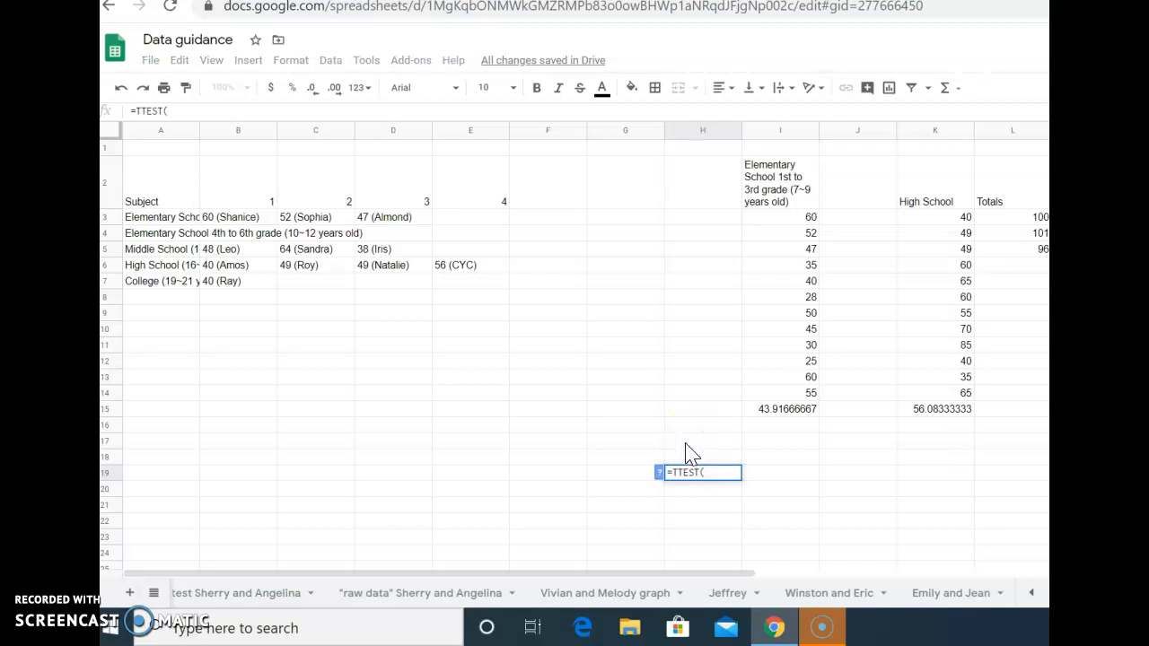
{"action": "left_click_drag", "start_coordinate": [810, 395], "coordinate": [770, 225]}
{"action": "type", "text": ","}
{"action": "left_click_drag", "start_coordinate": [968, 392], "coordinate": [939, 225]}
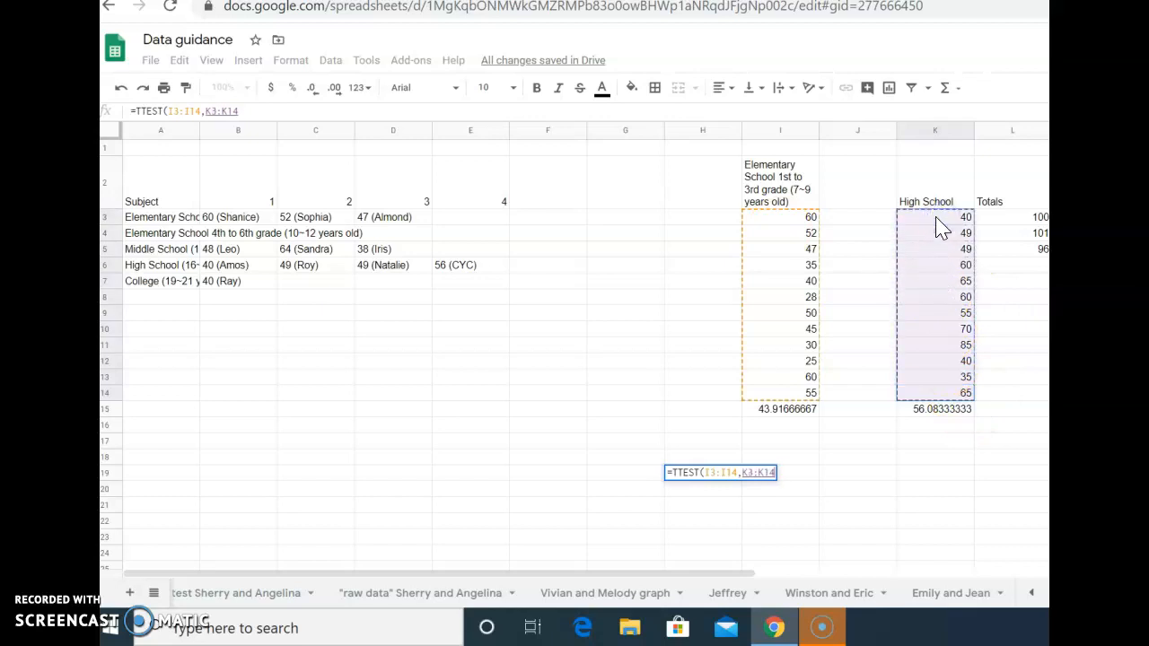
{"action": "type", "text": ",2,2)"}
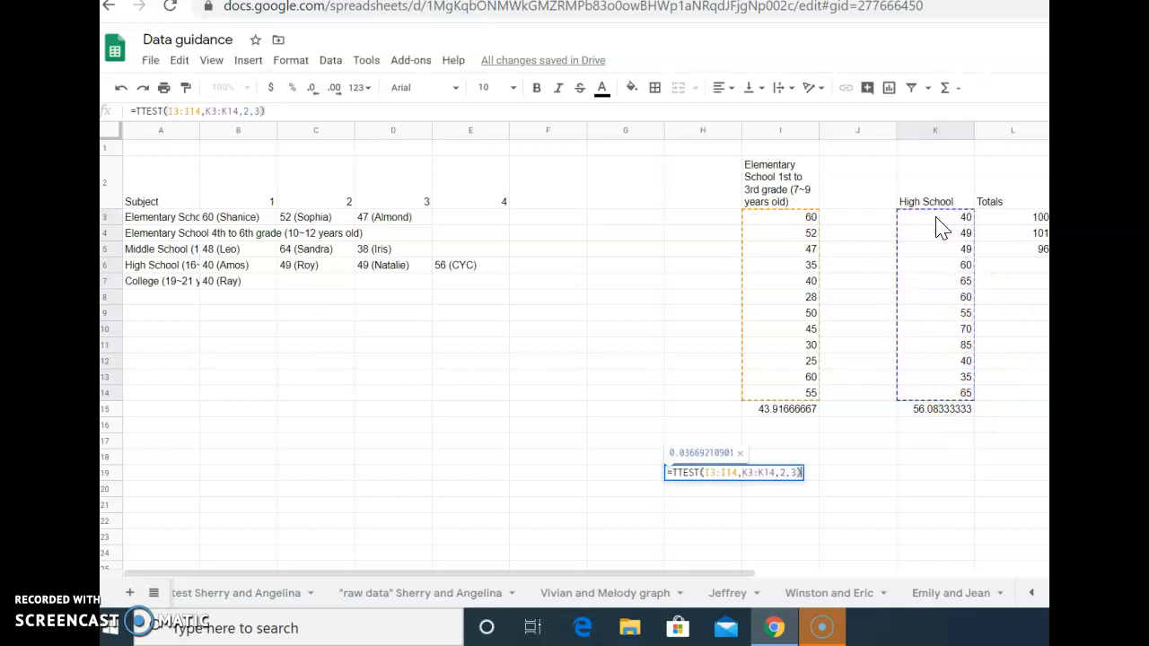
{"action": "key", "text": "Return"}
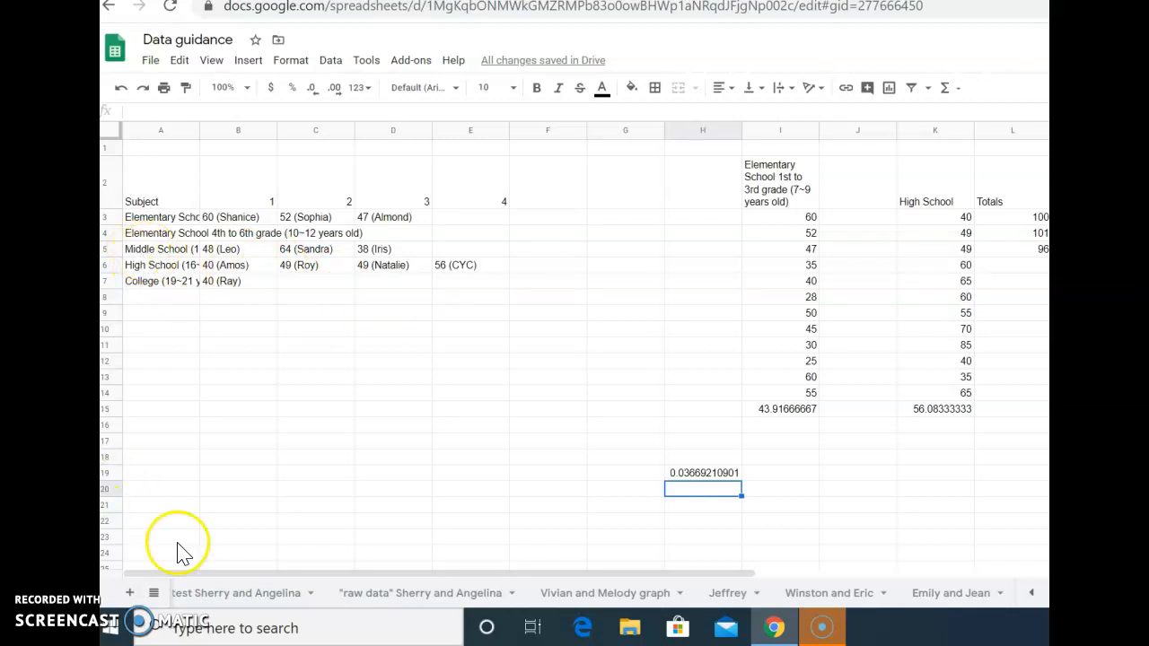
{"action": "scroll", "coordinate": [205, 471], "scroll_direction": "down", "scroll_amount": 1}
{"action": "scroll", "coordinate": [204, 473], "scroll_direction": "up", "scroll_amount": 1}
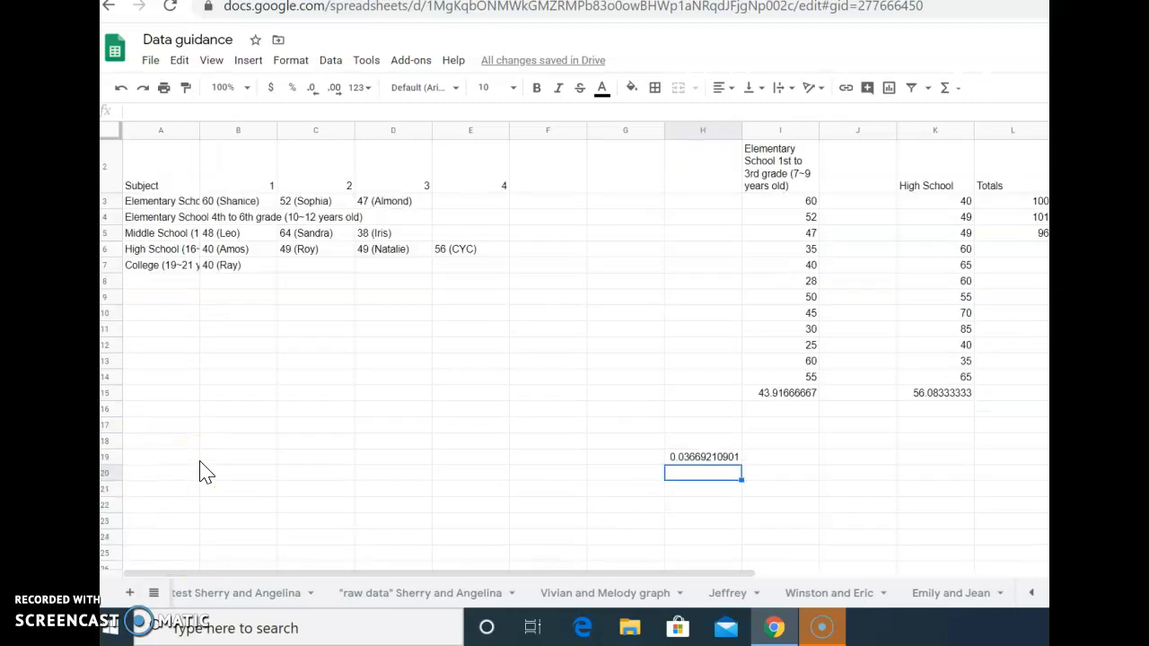